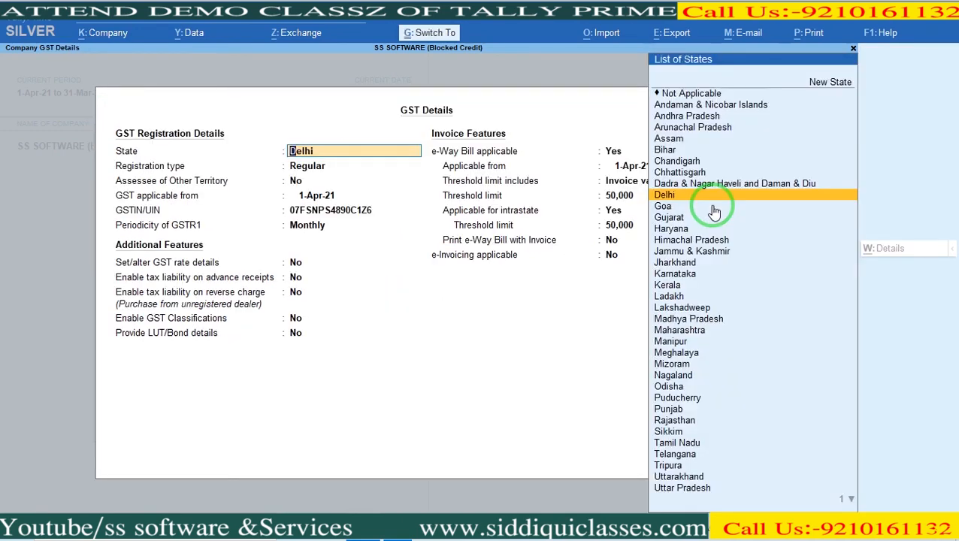
# - Accept the company's GST details with state Delhi and save the company settings
pyautogui.hotkey('ctrl', 'a')
pyautogui.hotkey('ctrl', 'a')
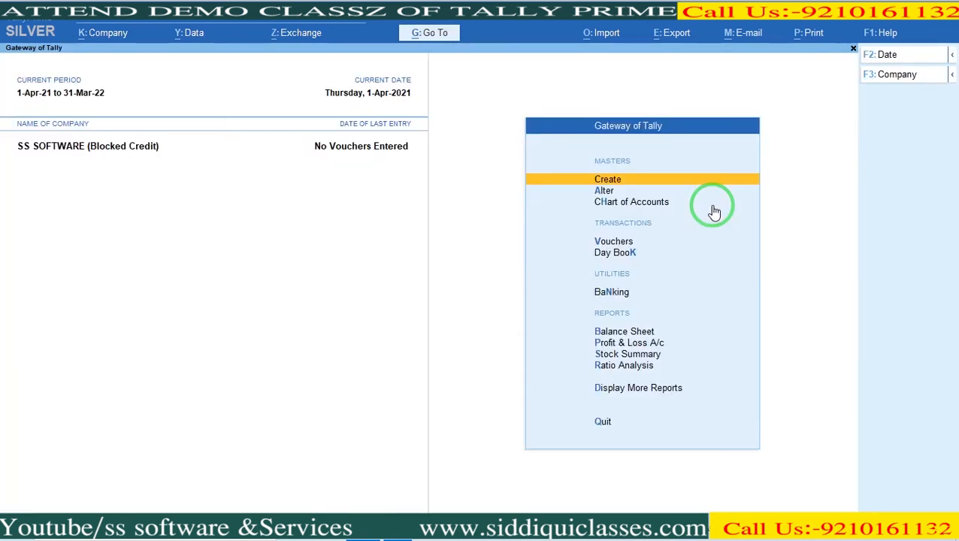
# - Bring up the list of existing ledgers for master alteration
pyautogui.press('Down')
pyautogui.press('Return')
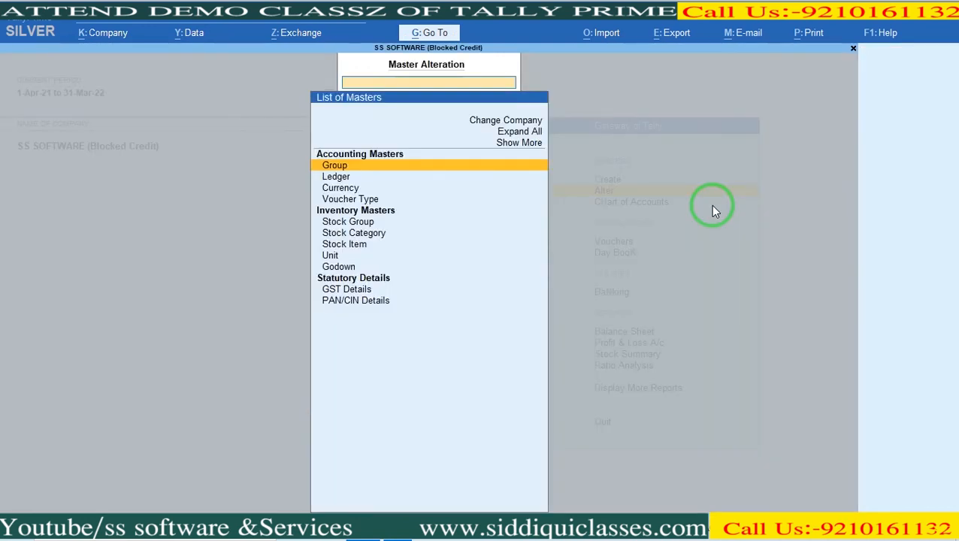
pyautogui.press('Down')
pyautogui.press('Return')
# - Look through the whole ledger list to examine which expense, asset, tax and party ledgers have been set up
pyautogui.press('Down')
pyautogui.press('Down')
pyautogui.press('Down')
pyautogui.press('Down')
pyautogui.press('Down')
pyautogui.press('Down')
pyautogui.press('Down')
pyautogui.press('Down')
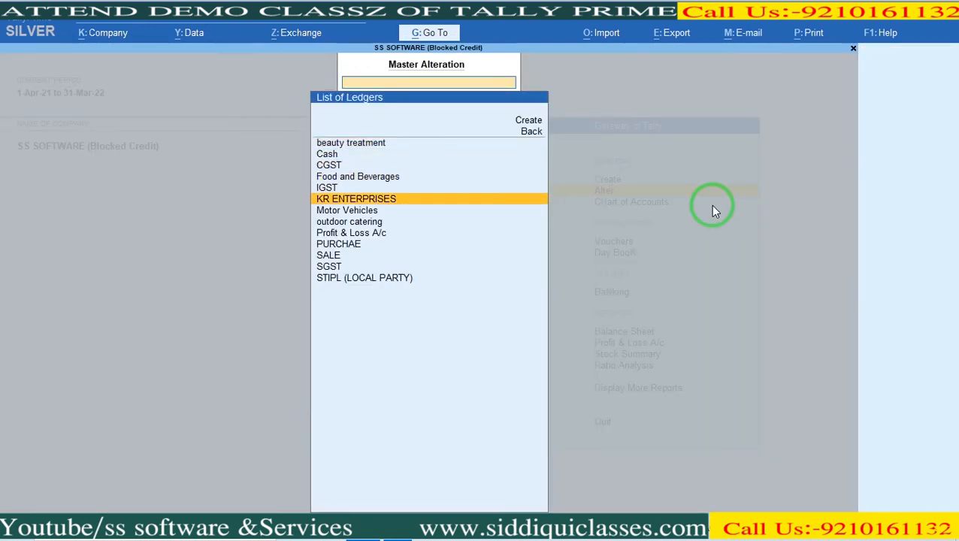
pyautogui.press('Down')
pyautogui.press('Down')
pyautogui.press('Down')
pyautogui.press('Down')
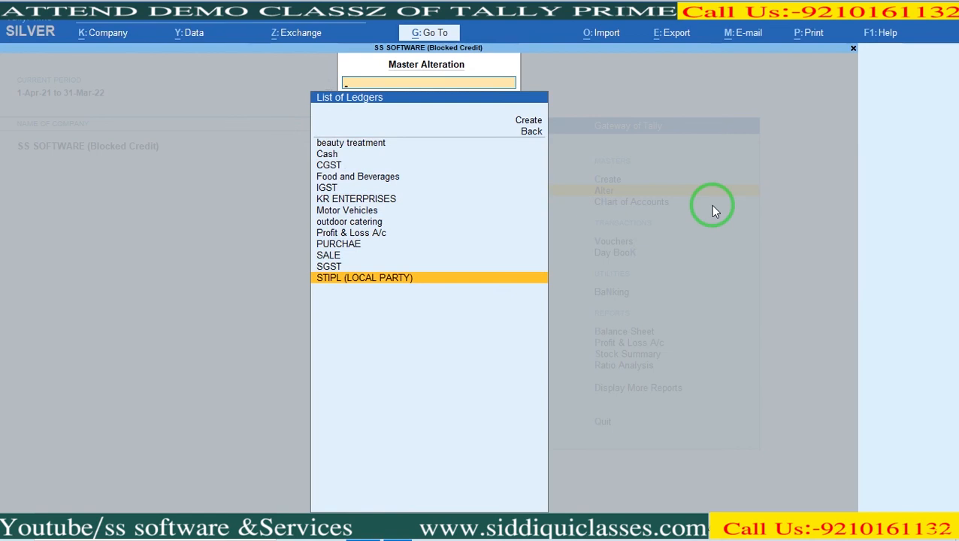
pyautogui.press('Up')
pyautogui.press('Up')
pyautogui.press('Up')
pyautogui.press('Up')
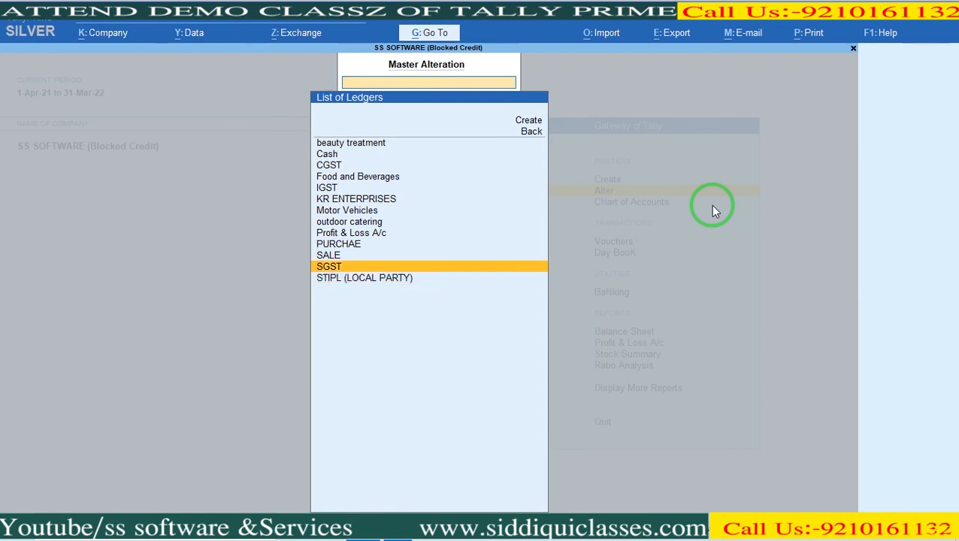
pyautogui.press('Up')
pyautogui.press('Up')
pyautogui.press('Up')
pyautogui.press('Up')
pyautogui.press('Up')
pyautogui.press('Up')
pyautogui.press('Up')
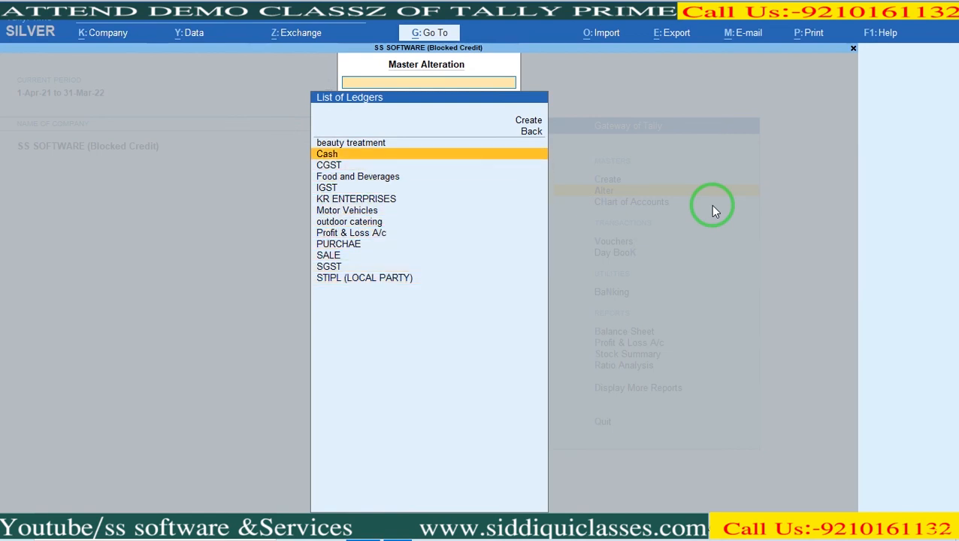
pyautogui.press('Down')
pyautogui.press('Down')
pyautogui.press('Down')
pyautogui.press('Down')
pyautogui.press('Down')
pyautogui.press('Down')
pyautogui.press('Down')
pyautogui.press('Down')
pyautogui.press('Down')
pyautogui.press('Down')
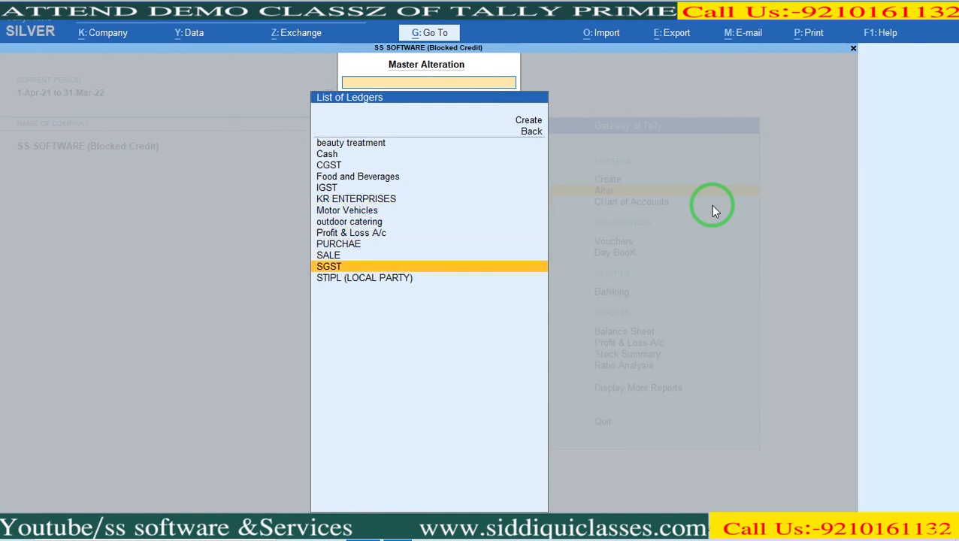
# - Open the Motor Vehicles ledger for alteration
pyautogui.press('Up')
pyautogui.press('Up')
pyautogui.press('Up')
pyautogui.press('Up')
pyautogui.press('Up')
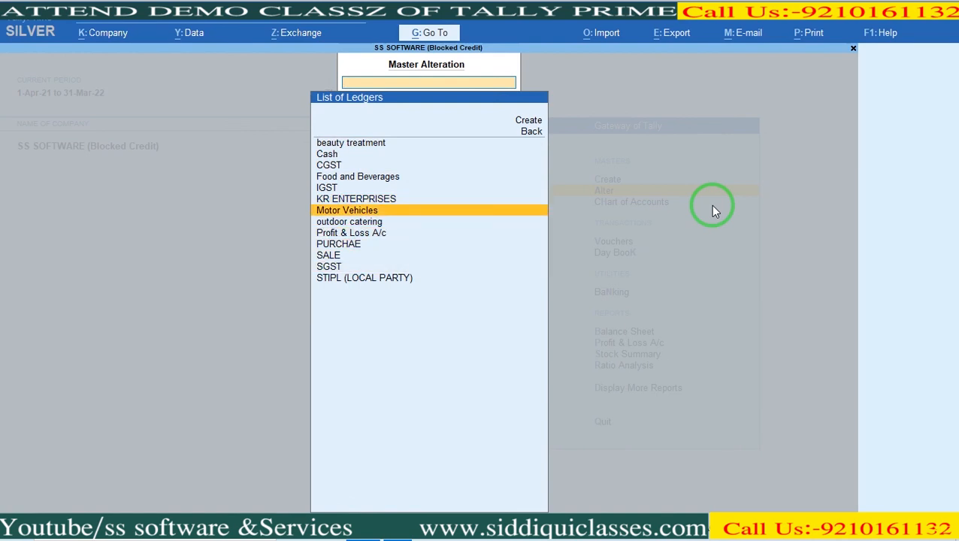
pyautogui.press('Return')
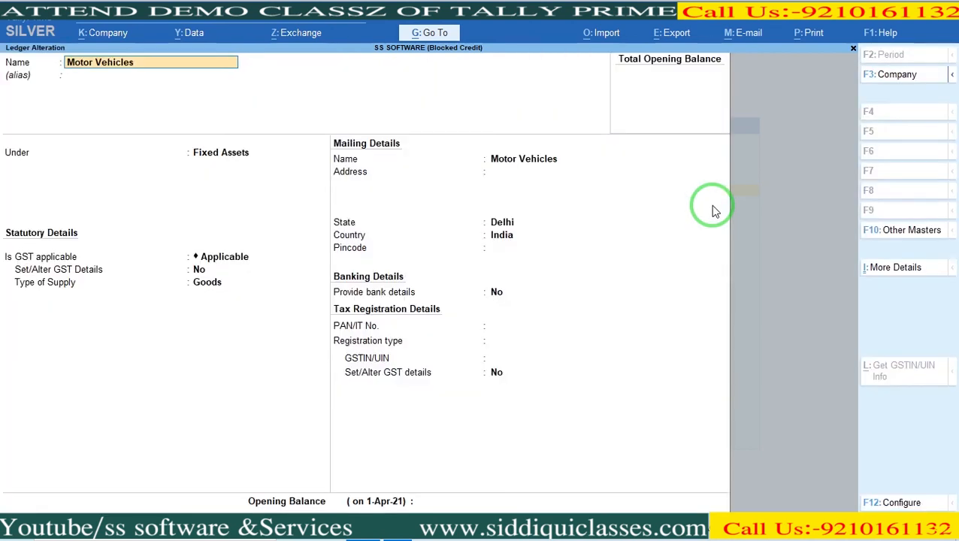
# - Keep Motor Vehicles under Fixed Assets with GST applicable, and open its GST details by setting Set/Alter GST Details to Yes
pyautogui.press('Return')
pyautogui.press('Return')
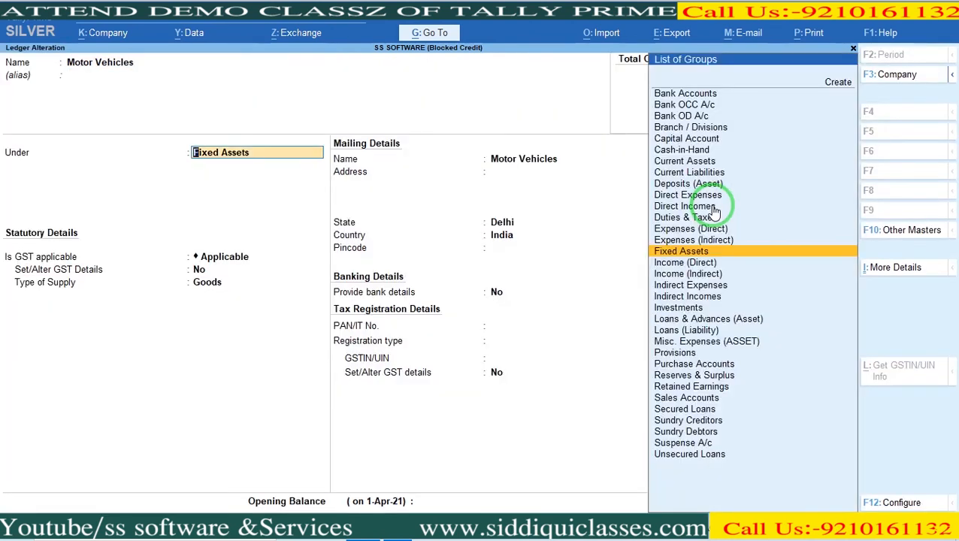
pyautogui.press('Return')
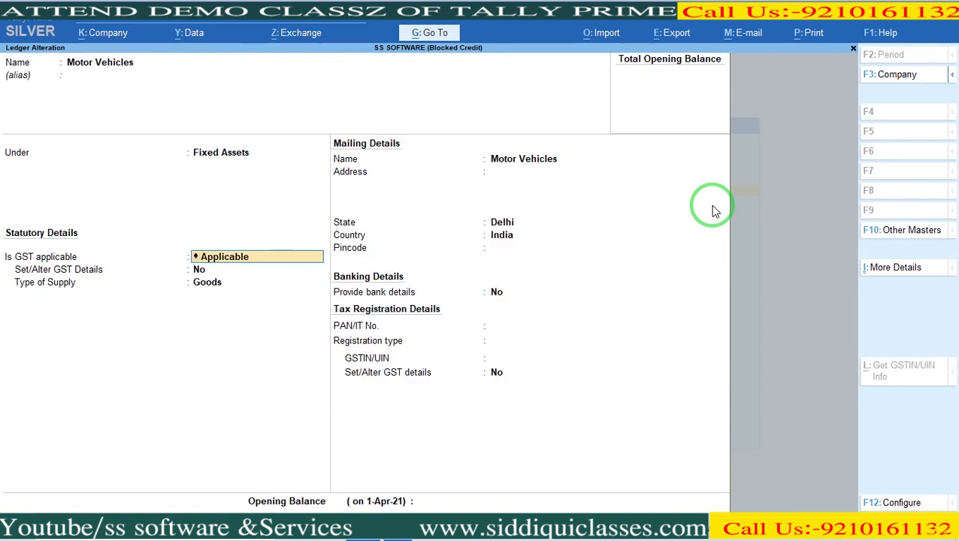
pyautogui.press('Return')
pyautogui.press('y')
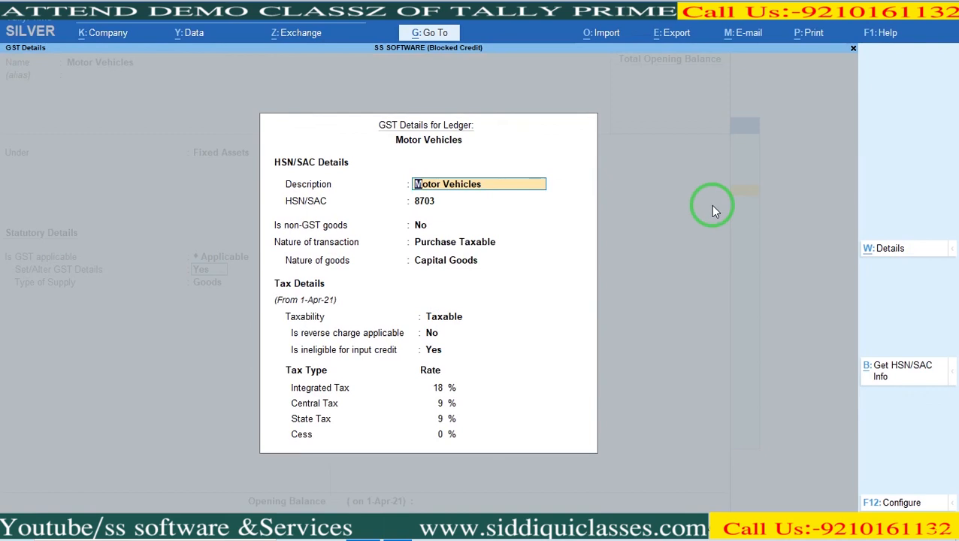
# - Review the Motor Vehicles GST details down to input credit ineligibility, and check the Set Ineligible Input Credit configuration option
pyautogui.press('Return')
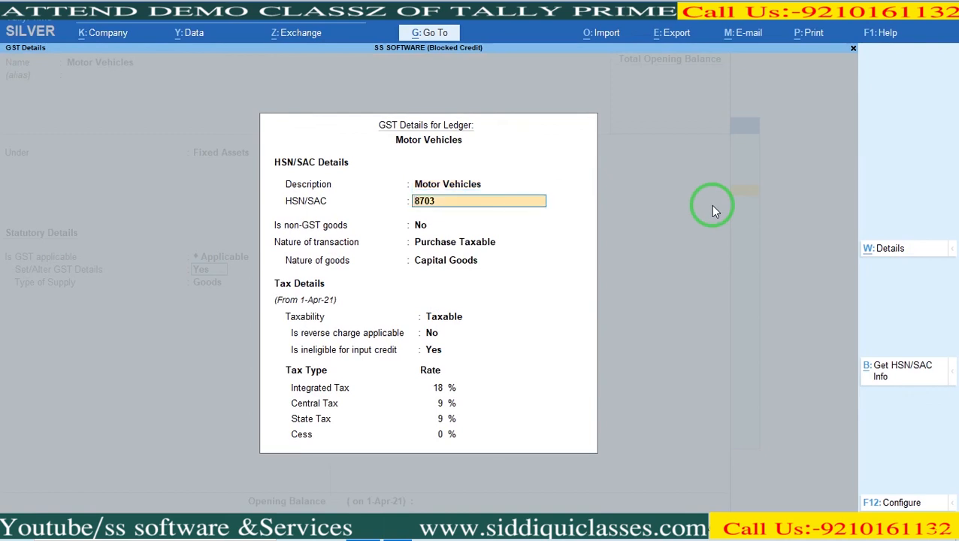
pyautogui.press('Return')
pyautogui.press('Return')
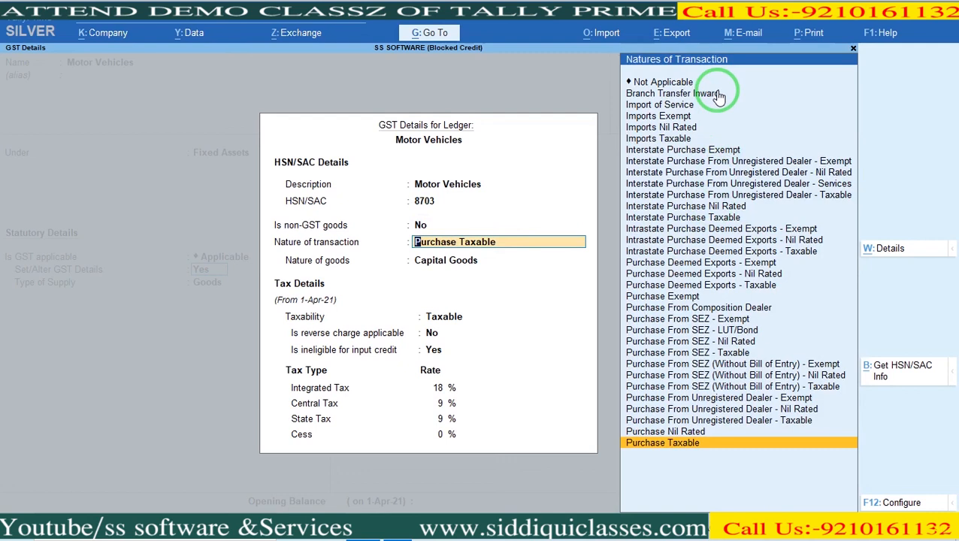
pyautogui.press('Return')
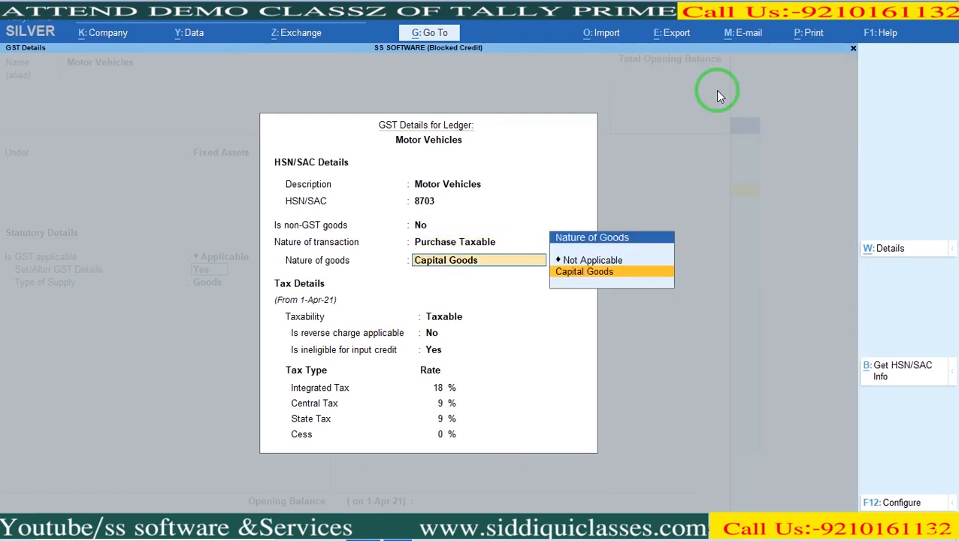
pyautogui.press('Return')
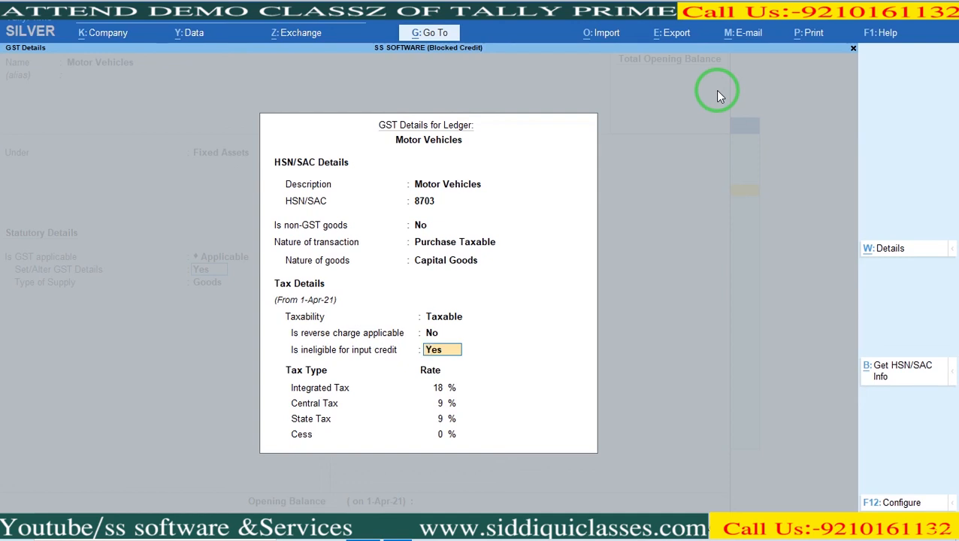
pyautogui.press('F12')
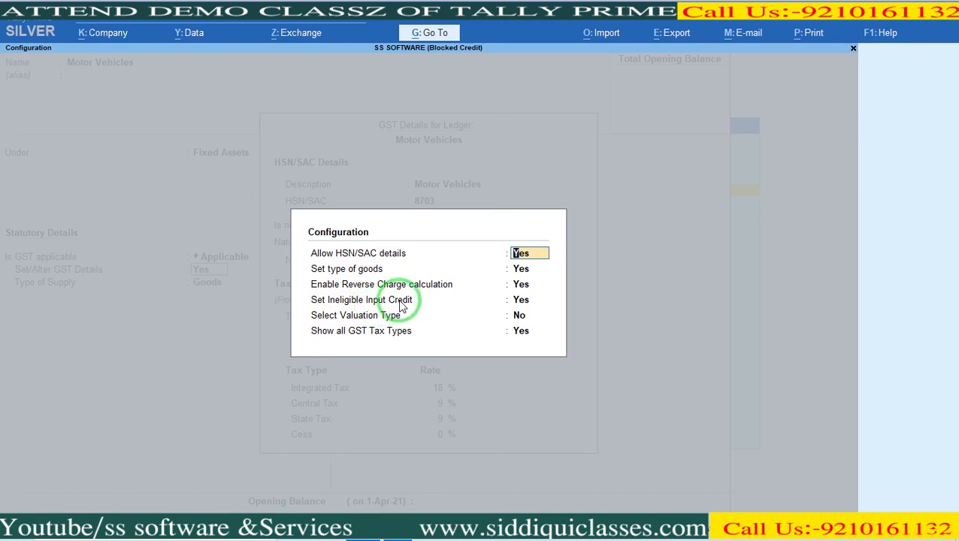
pyautogui.hotkey('ctrl', 'a')
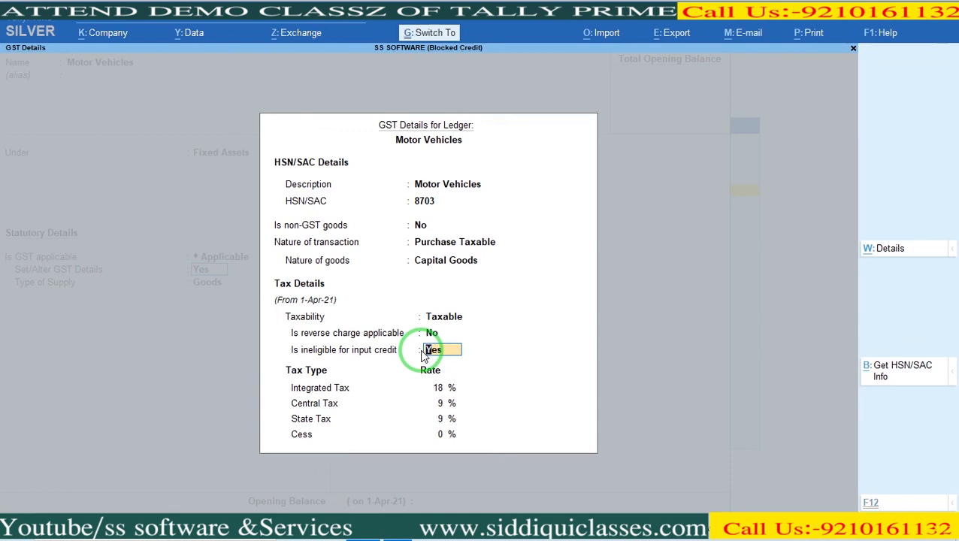
# - Close the GST details, keep Goods as the type of supply, and quit the Motor Vehicles ledger without saving
pyautogui.press('Return')
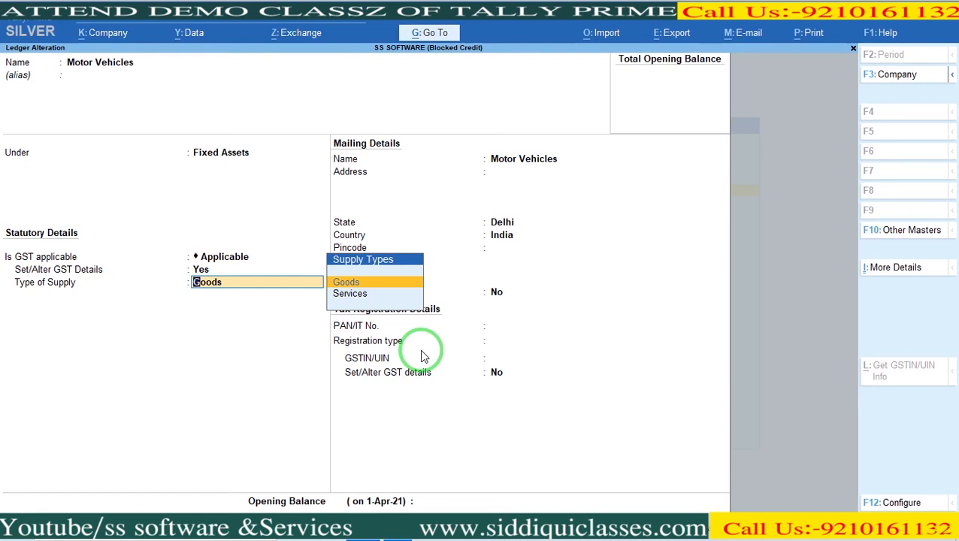
pyautogui.press('Return')
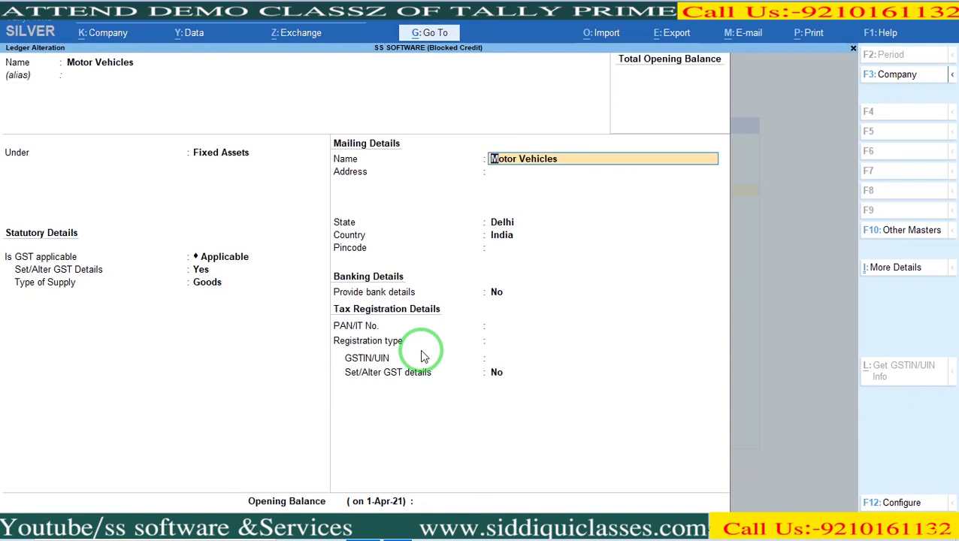
pyautogui.hotkey('ctrl', 'q')
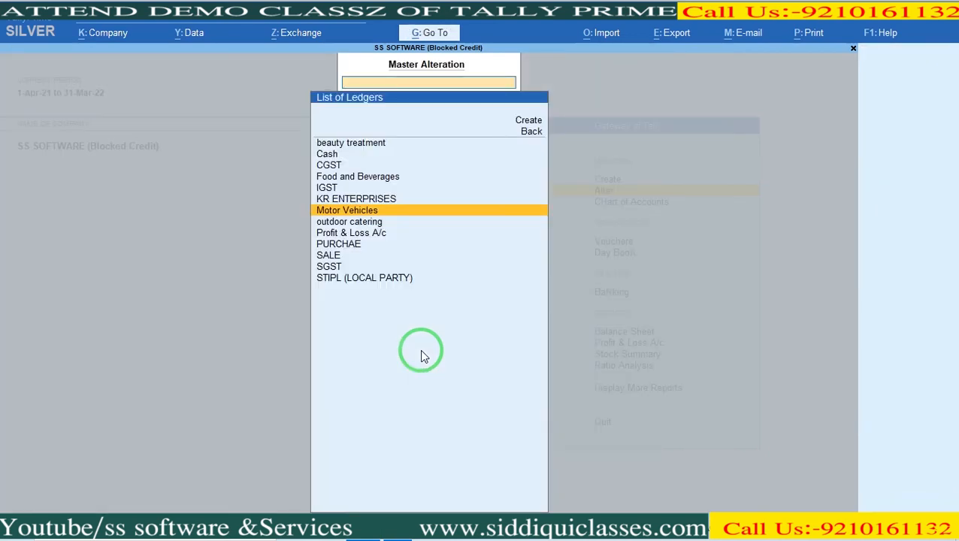
# - Open the outdoor catering ledger and view its GST details by setting Set/Alter GST Details to Yes
pyautogui.press('Down')
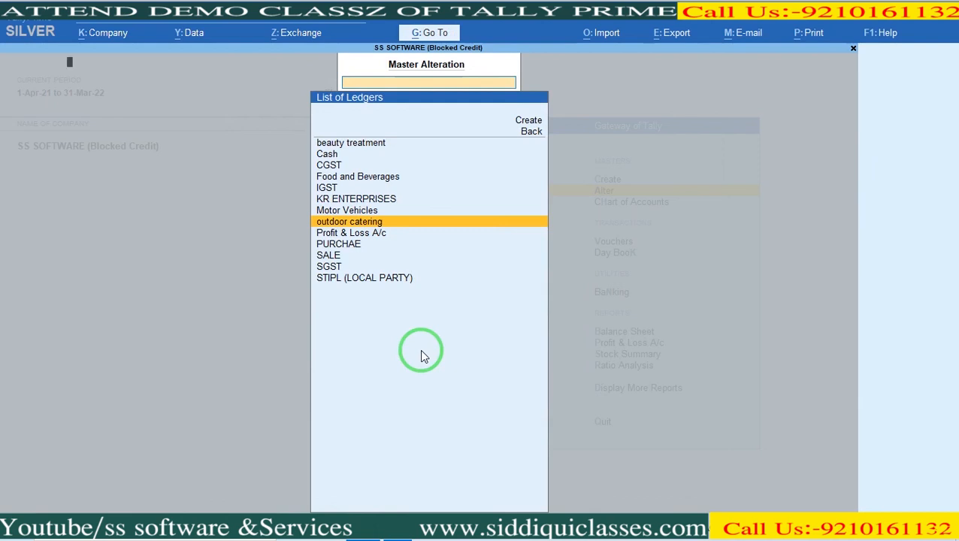
pyautogui.press('Return')
pyautogui.press('Return')
pyautogui.press('Return')
pyautogui.press('Return')
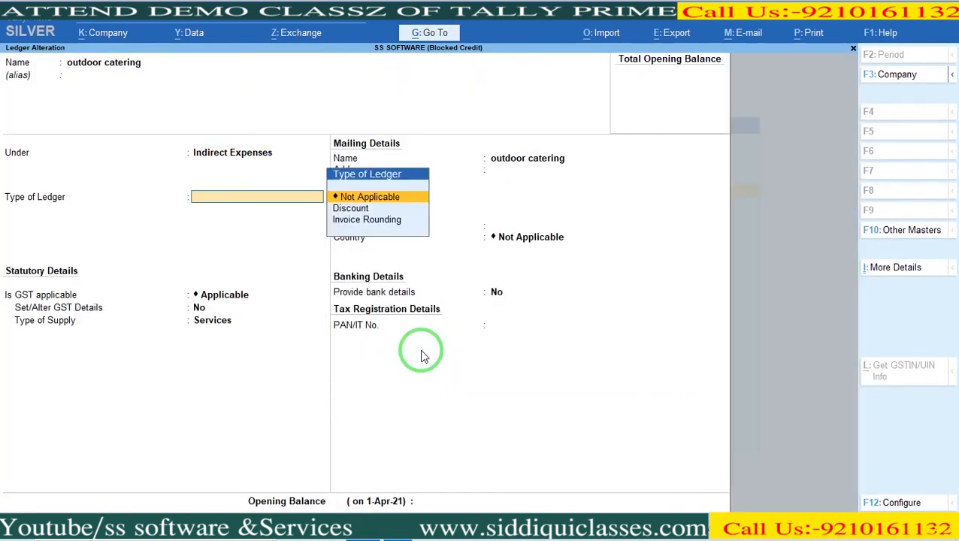
pyautogui.press('Return')
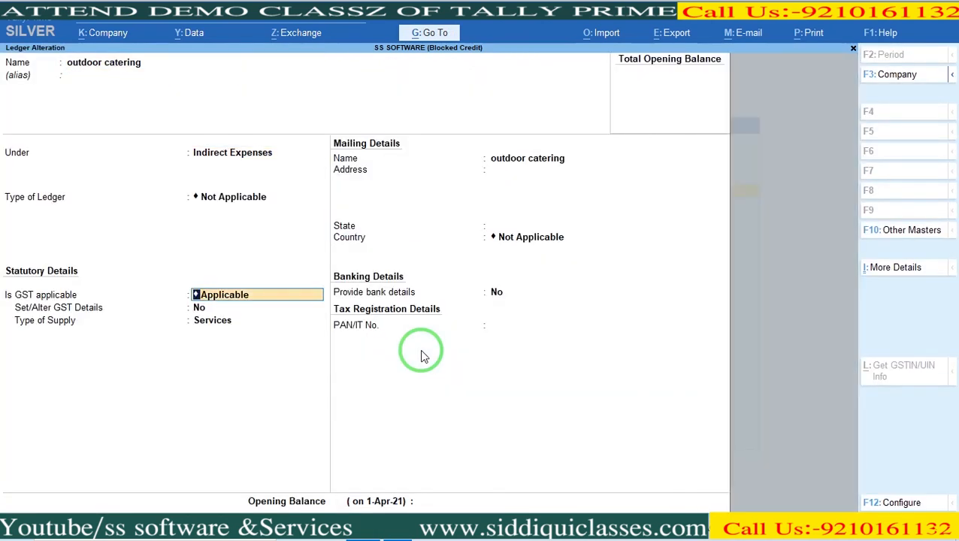
pyautogui.press('Return')
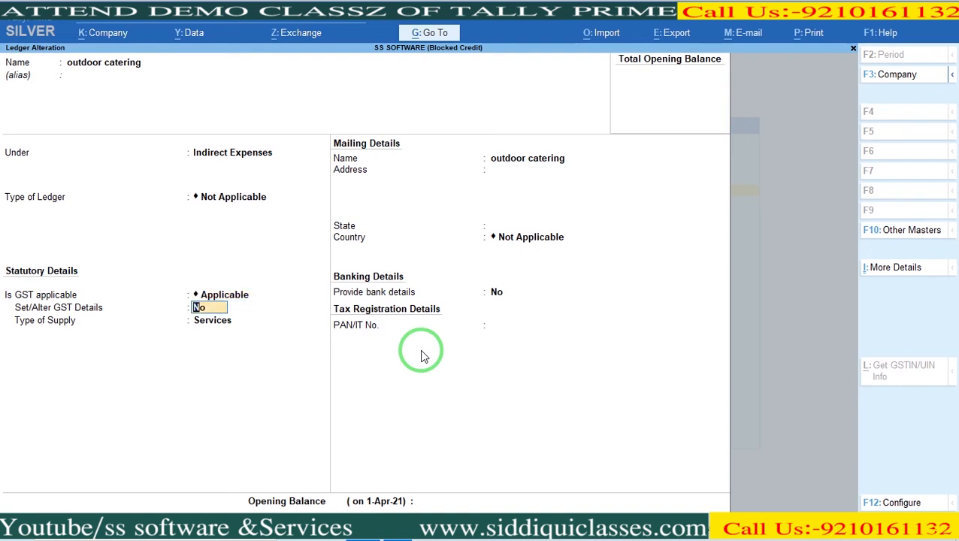
pyautogui.write('y')
pyautogui.press('Return')
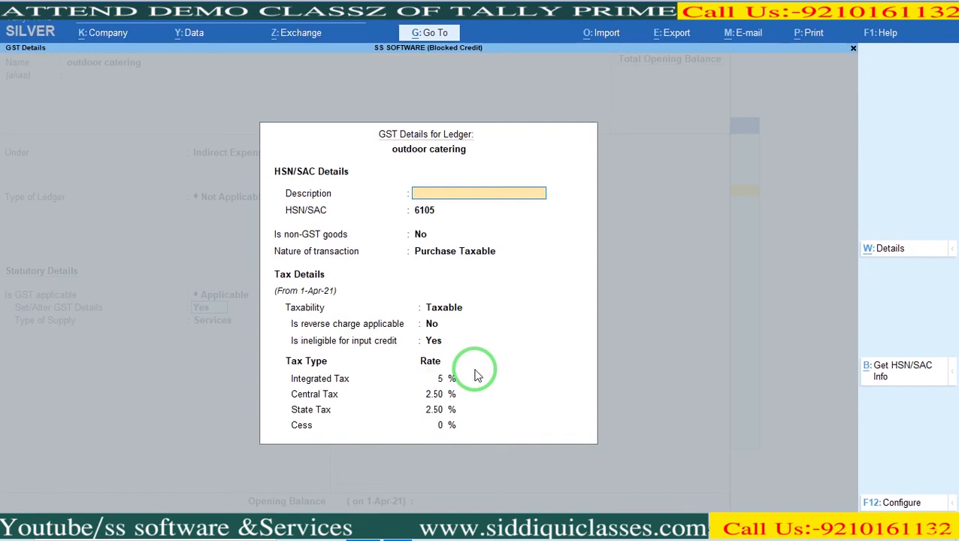
# - Accept the outdoor catering GST details, save the ledger and return to the Gateway of Tally
pyautogui.hotkey('ctrl', 'a')
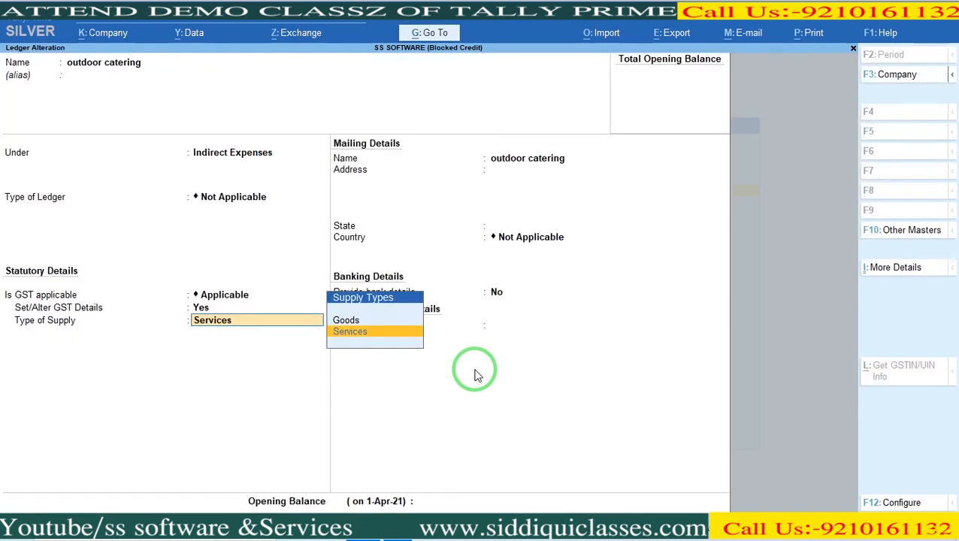
pyautogui.hotkey('ctrl', 'a')
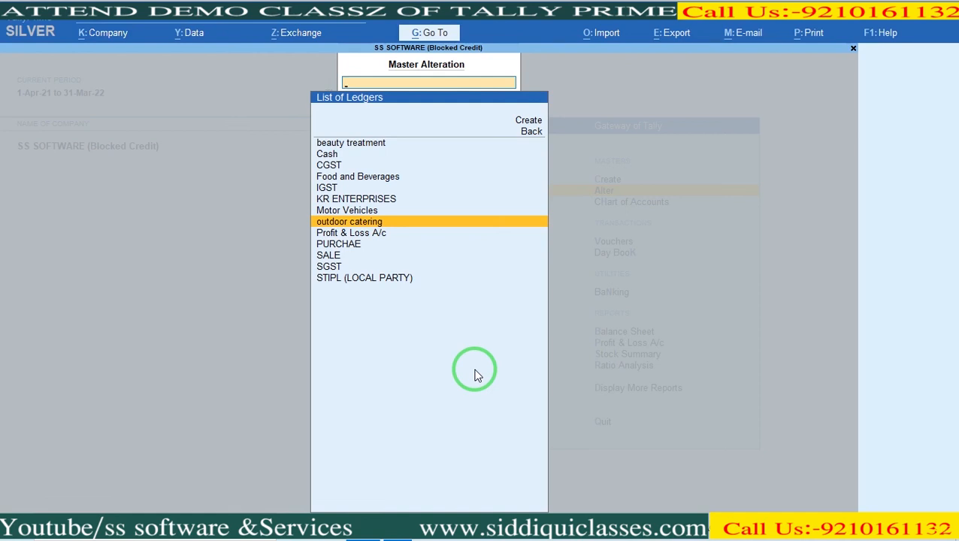
pyautogui.press('Escape')
pyautogui.press('Escape')
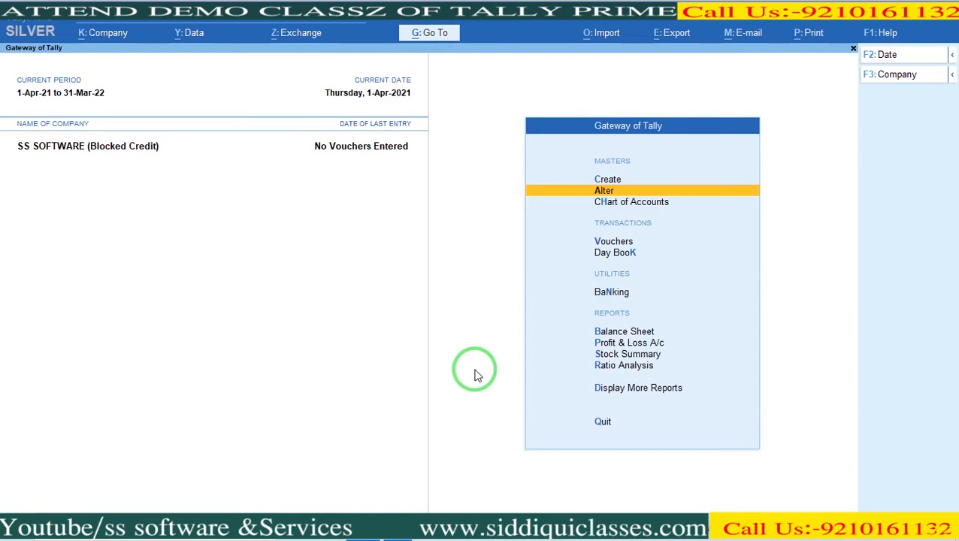
# - Start a new Purchase voucher and change its mode to Accounting Invoice
pyautogui.press('Down')
pyautogui.press('Down')
pyautogui.press('Return')
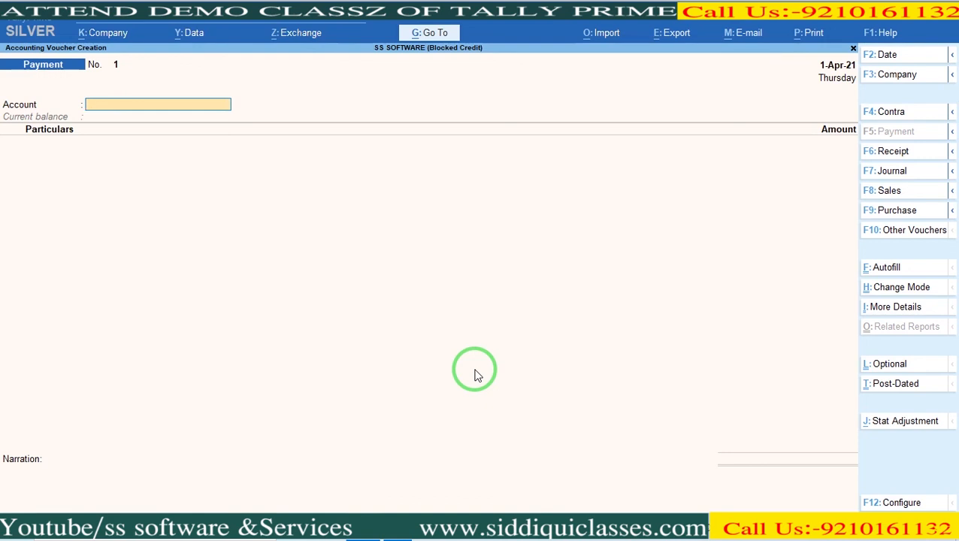
pyautogui.click(898, 210)
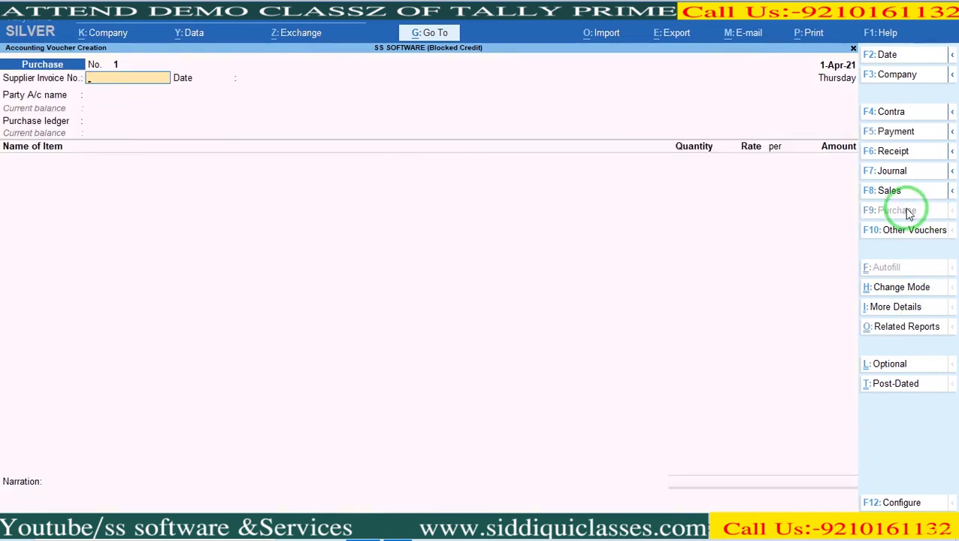
pyautogui.click(903, 287)
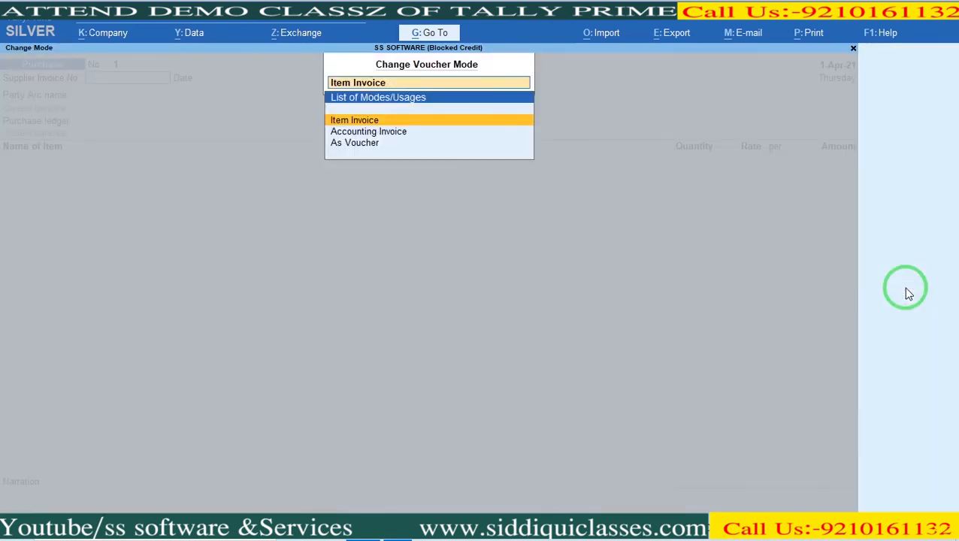
pyautogui.press('Down')
pyautogui.press('Return')
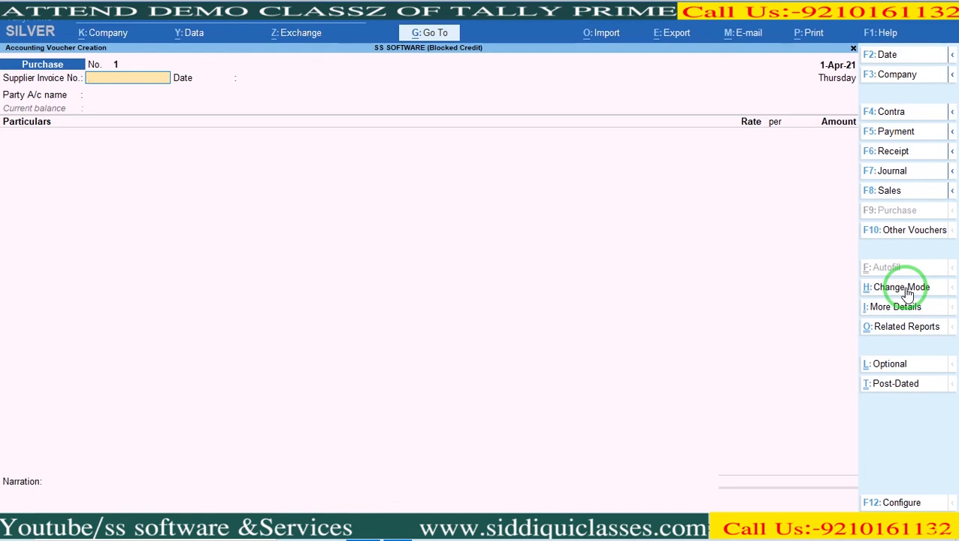
# - Enter supplier invoice number 1234 dated 1-Apr-21, choose STIPL (LOCAL PARTY) as the party account, and accept its party details
pyautogui.write('1234')
pyautogui.press('Return')
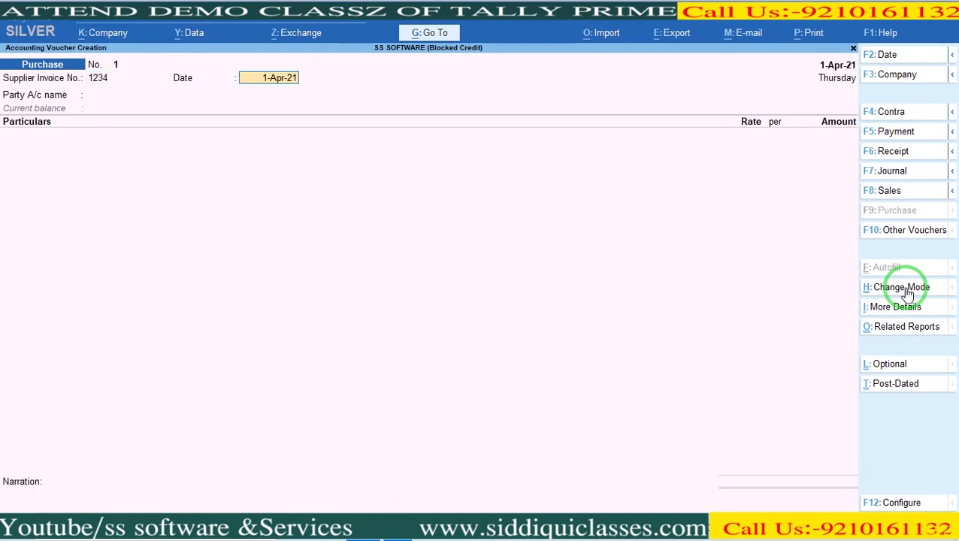
pyautogui.press('Return')
pyautogui.press('Down')
pyautogui.press('Down')
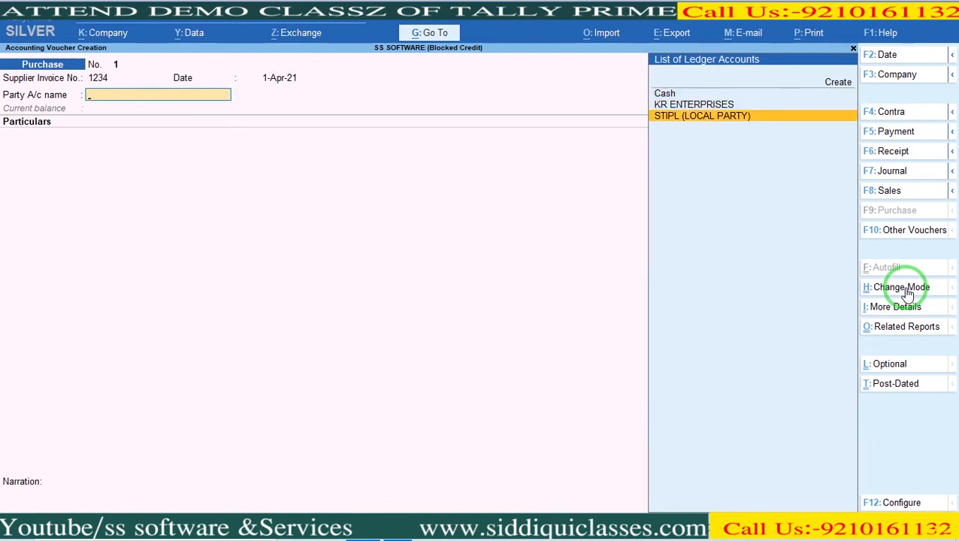
pyautogui.press('Return')
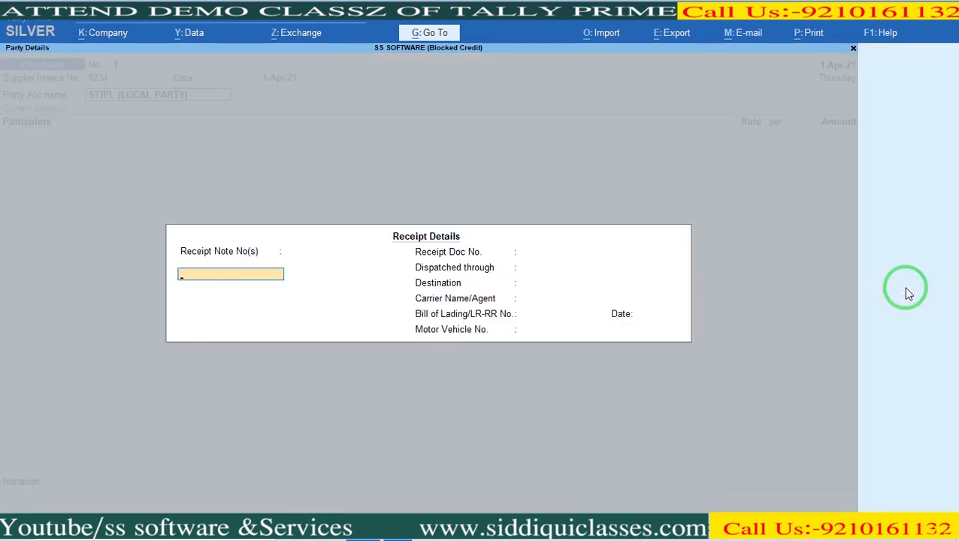
pyautogui.press('Escape')
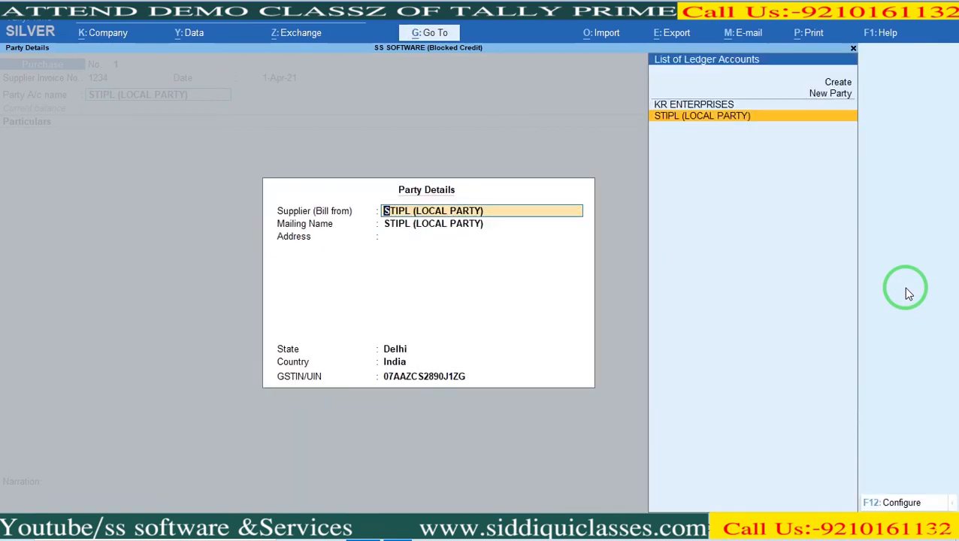
pyautogui.hotkey('ctrl', 'a')
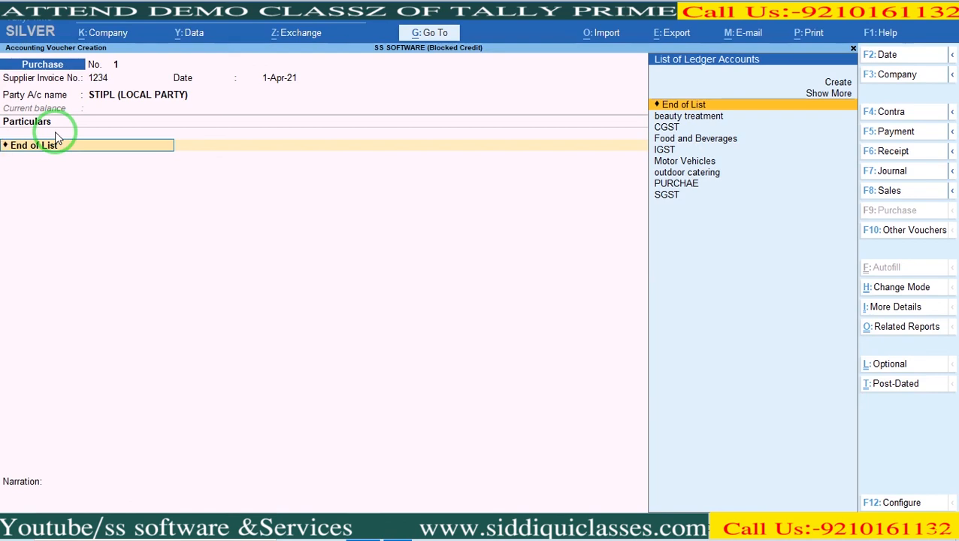
# - Add the Motor Vehicles ledger to the purchase voucher with an amount of 100000
pyautogui.press('Down')
pyautogui.press('Down')
pyautogui.press('Down')
pyautogui.press('Down')
pyautogui.press('Down')
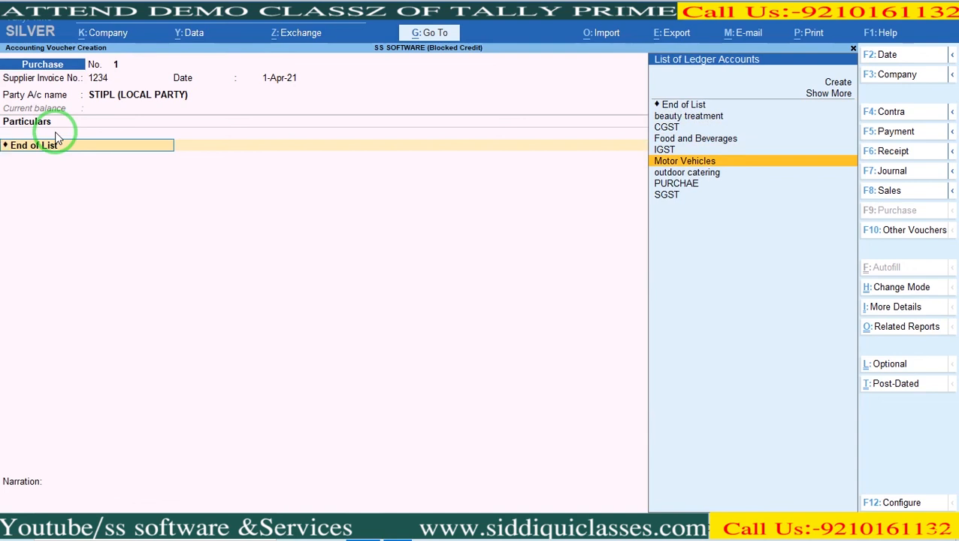
pyautogui.press('Return')
pyautogui.write('1000')
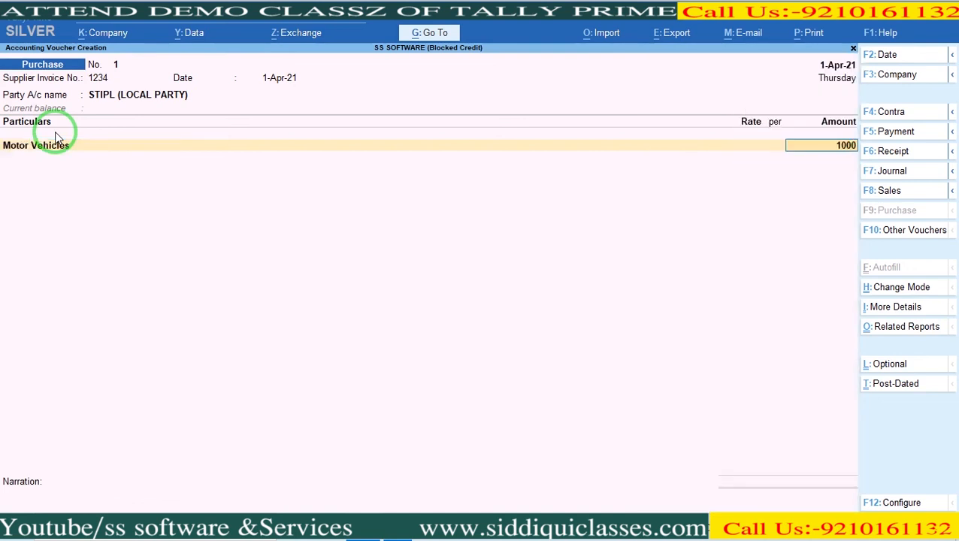
pyautogui.write('00')
pyautogui.press('Return')
# - Add the CGST and SGST ledgers below Motor Vehicles, accepting their calculated tax amounts
pyautogui.write('C')
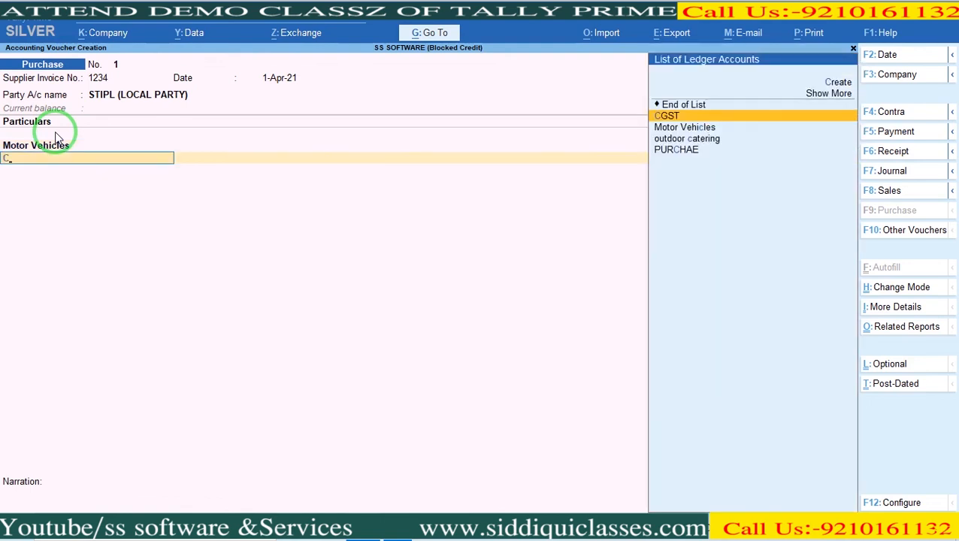
pyautogui.press('Return')
pyautogui.press('Return')
pyautogui.write('SGST')
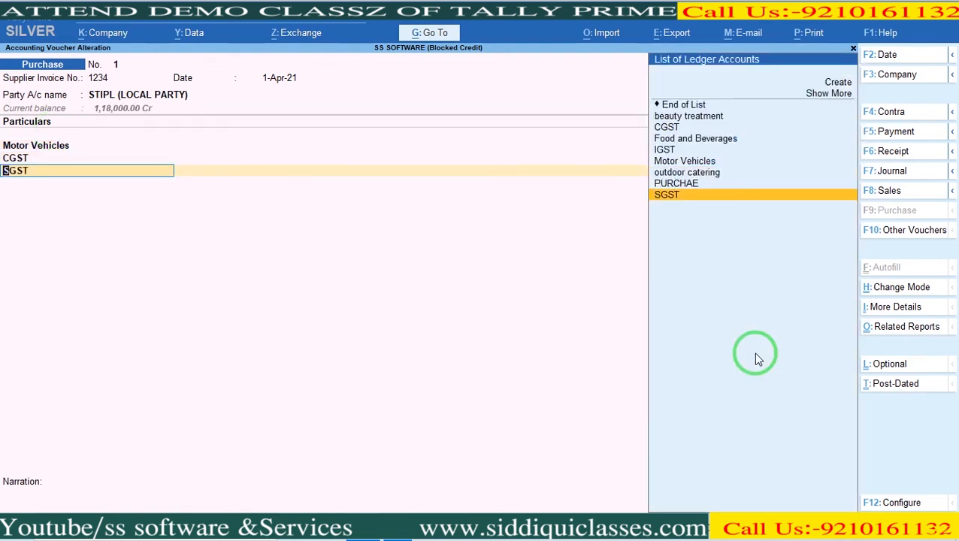
pyautogui.press('Return')
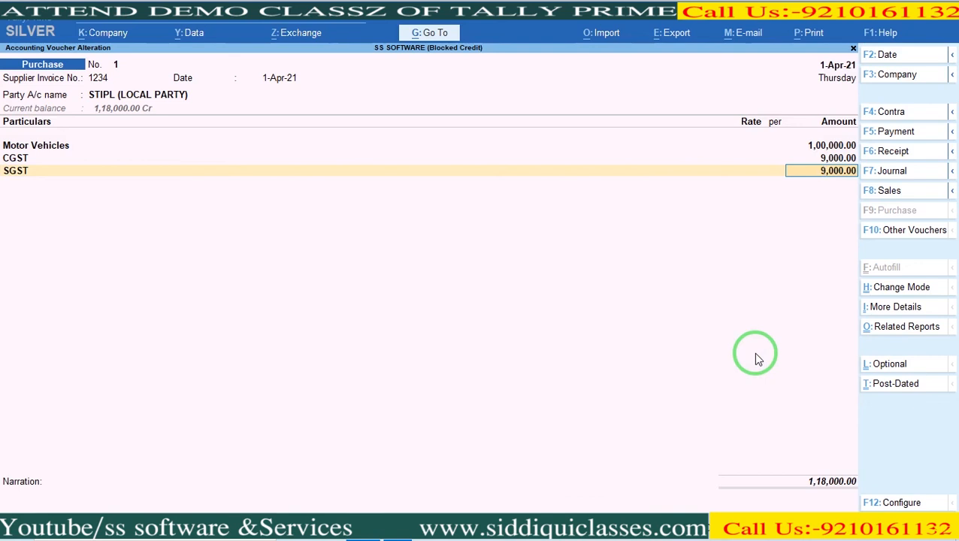
pyautogui.press('Return')
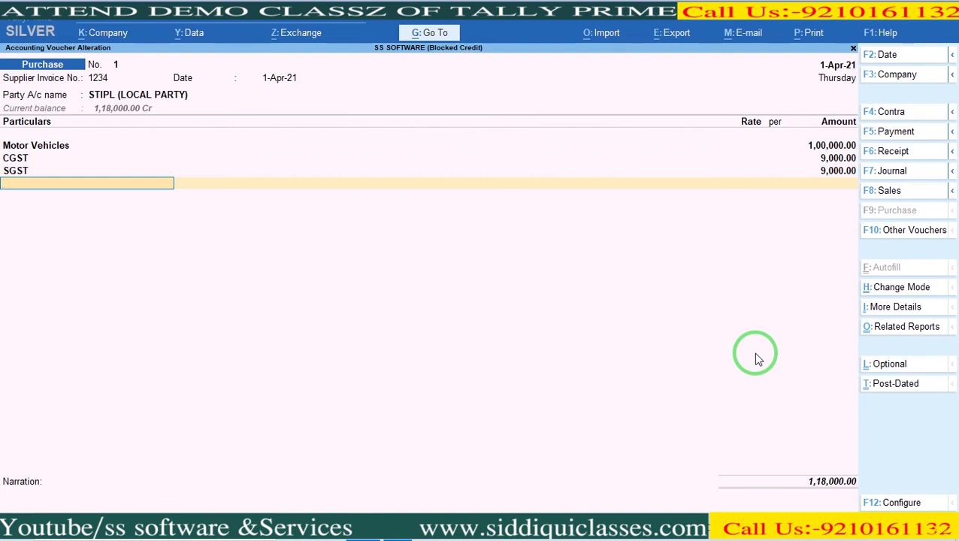
# - Review the GST tax analysis of the Motor Vehicles purchase, close it and save the voucher
pyautogui.hotkey('ctrl', 'o')
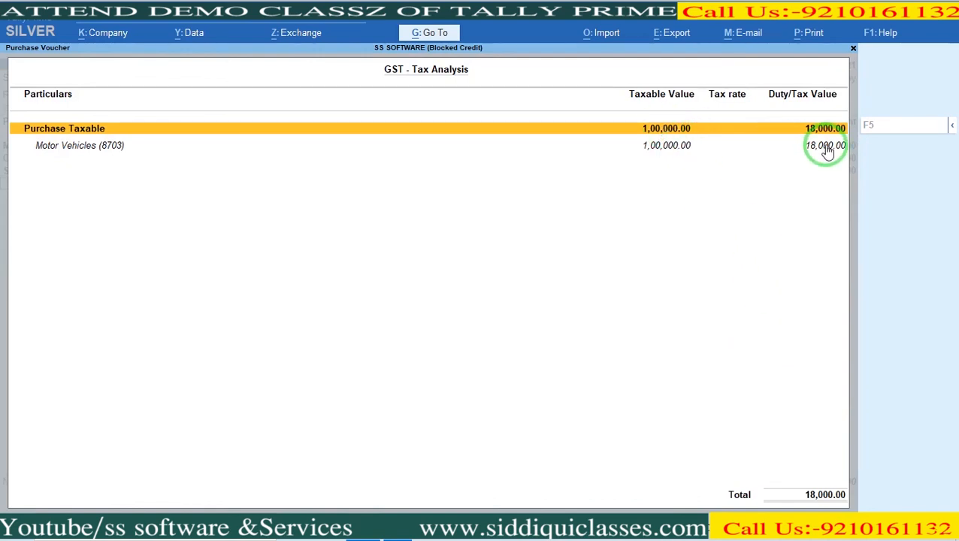
pyautogui.press('ctrl')
pyautogui.press('Escape')
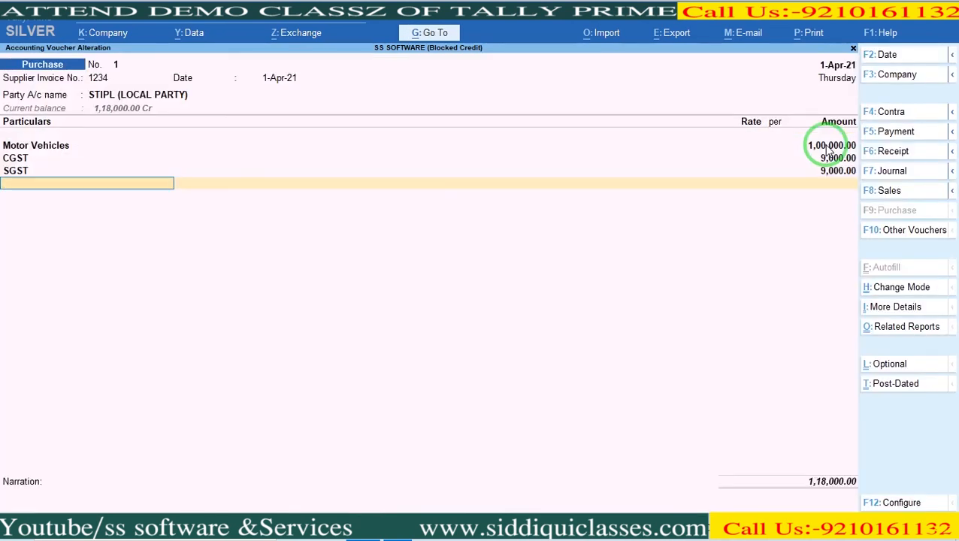
pyautogui.press('ctrl')
pyautogui.hotkey('ctrl', 'a')
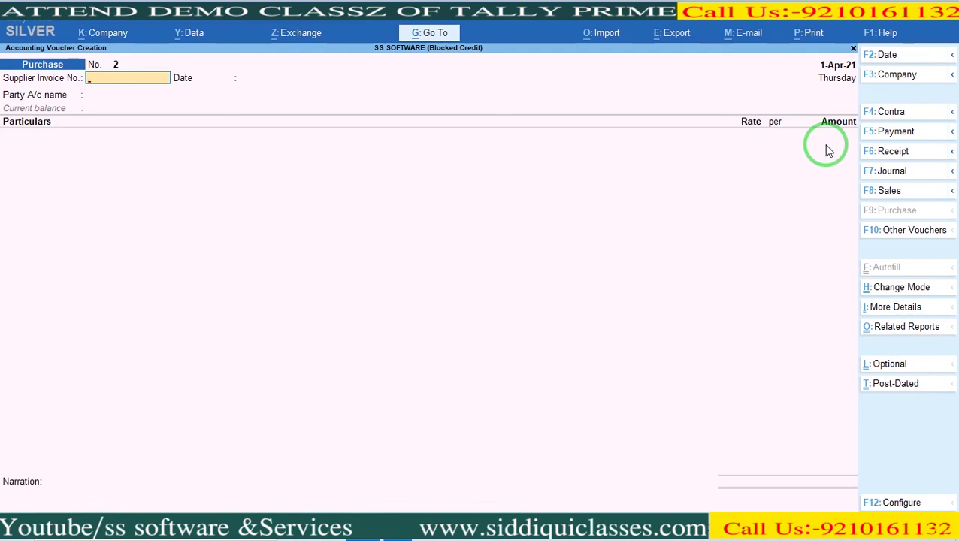
# - Enter supplier invoice number 690 dated 1-Apr-21 in the new purchase voucher and change the voucher date to 2-Apr-21
pyautogui.write('690')
pyautogui.press('Return')
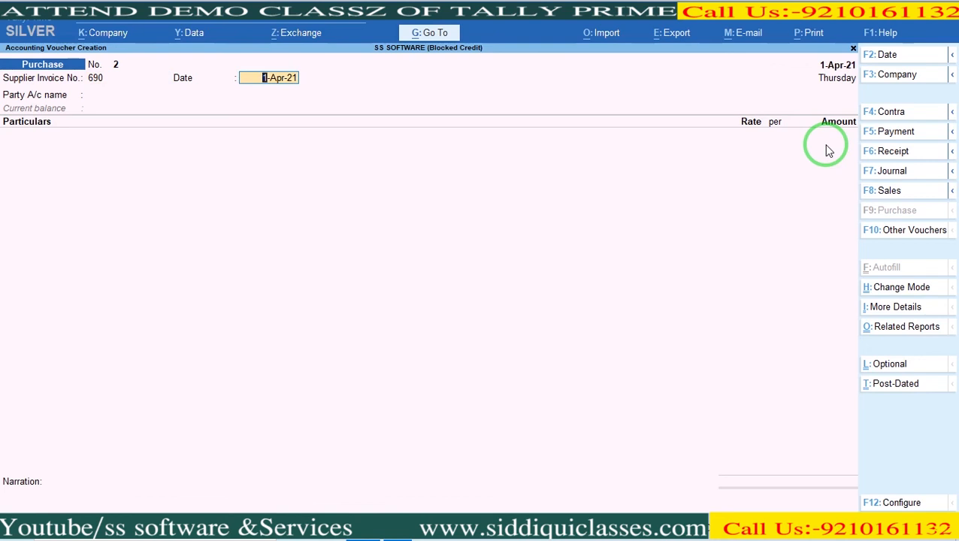
pyautogui.press('F2')
pyautogui.write('2-')
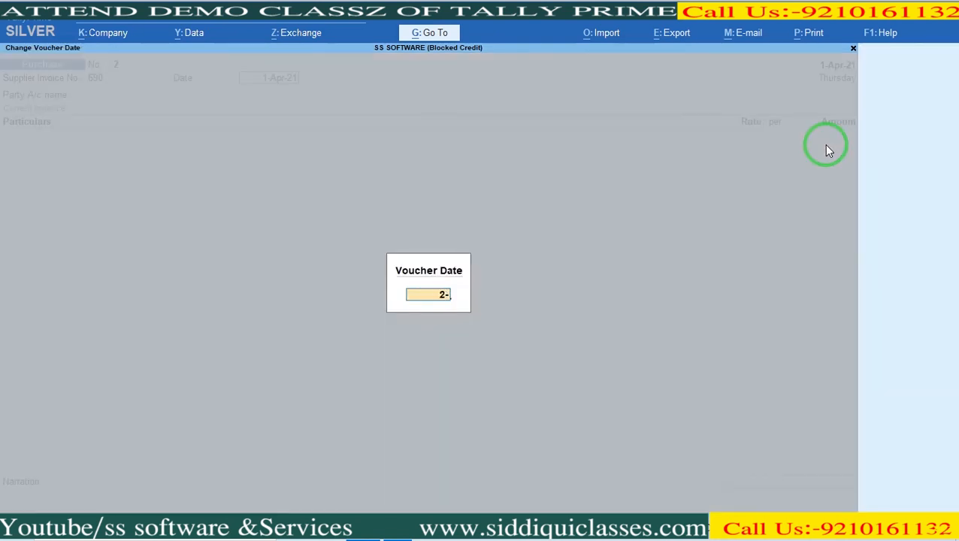
pyautogui.press('Return')
pyautogui.press('Return')
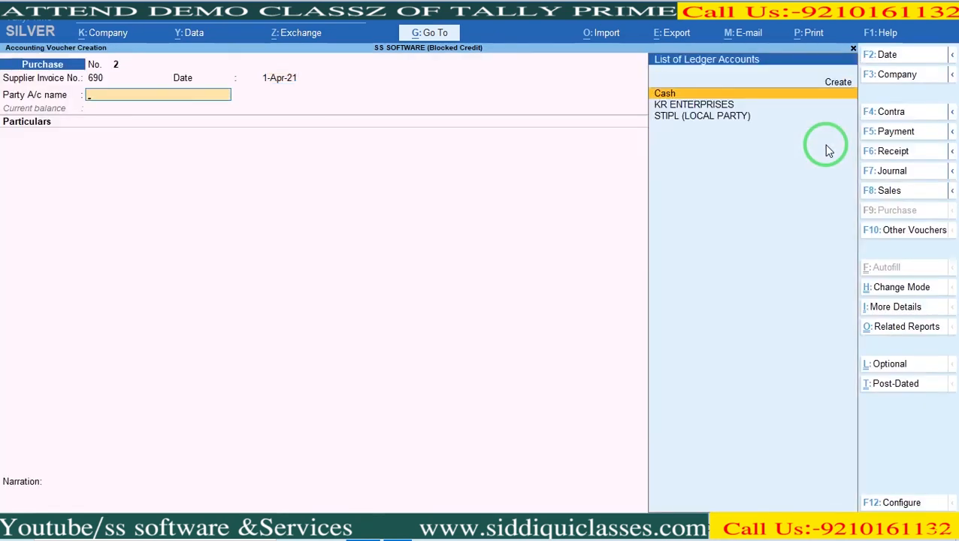
# - Select KR ENTERPRISES as the party account and accept its receipt and party details
pyautogui.press('Down')
pyautogui.press('Return')
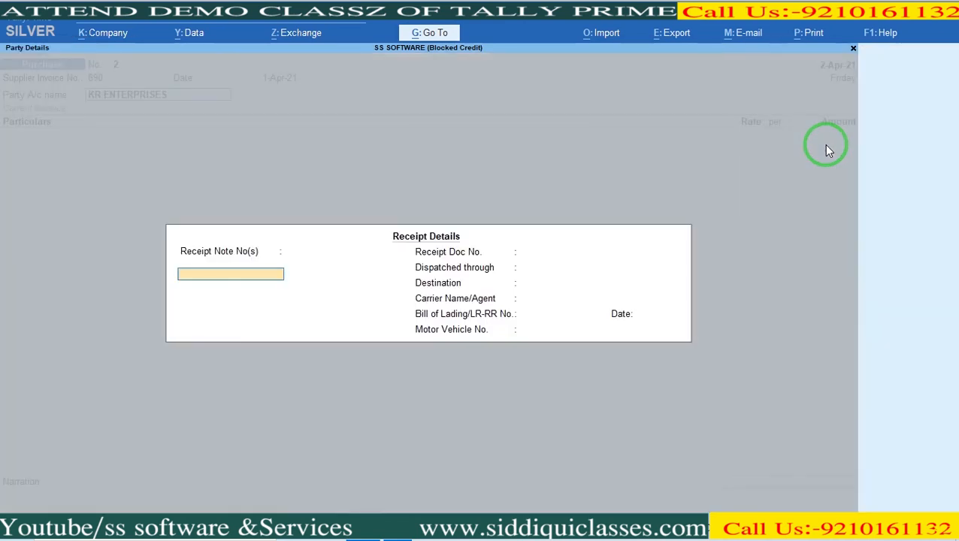
pyautogui.hotkey('ctrl', 'a')
pyautogui.hotkey('ctrl', 'a')
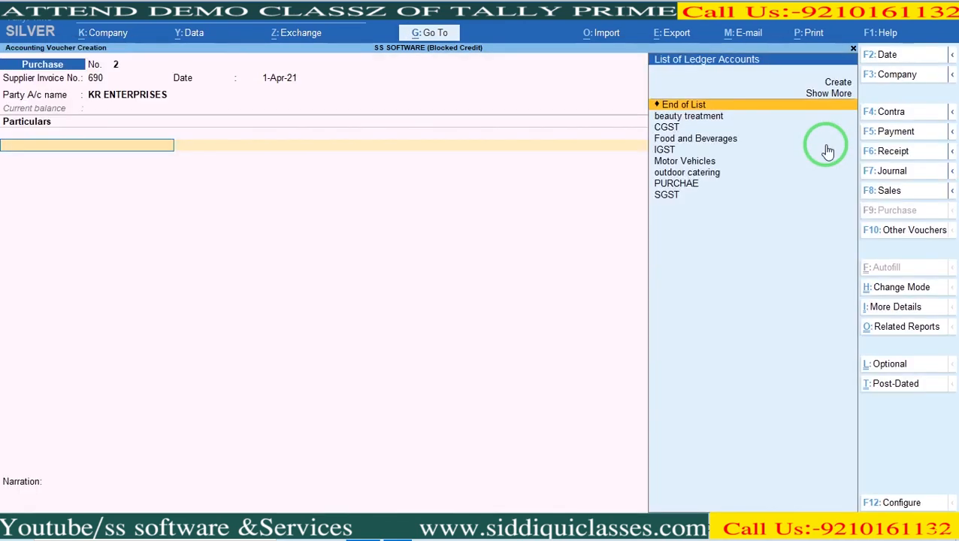
# - Add the Food and Beverages ledger to the purchase voucher with an amount of 12000
pyautogui.press('Down')
pyautogui.press('Down')
pyautogui.press('Down')
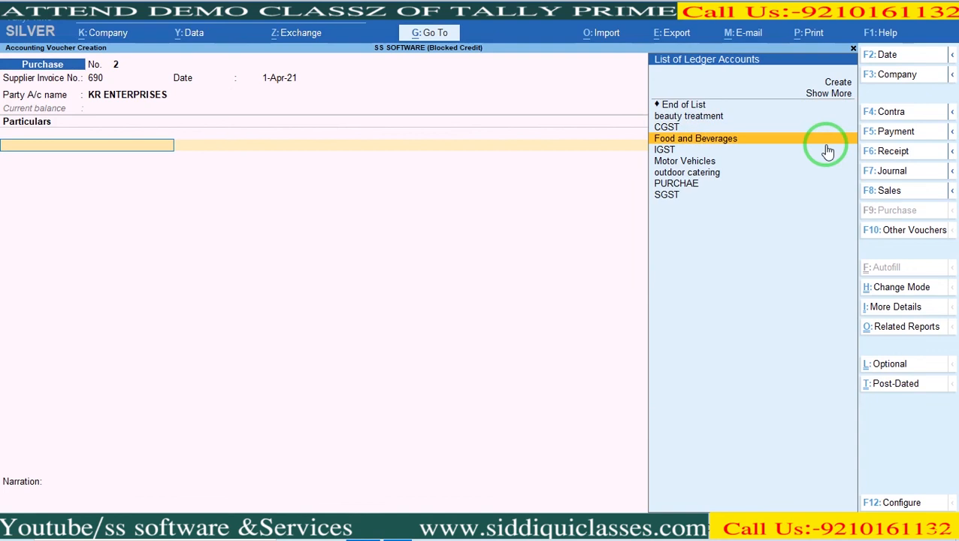
pyautogui.press('Return')
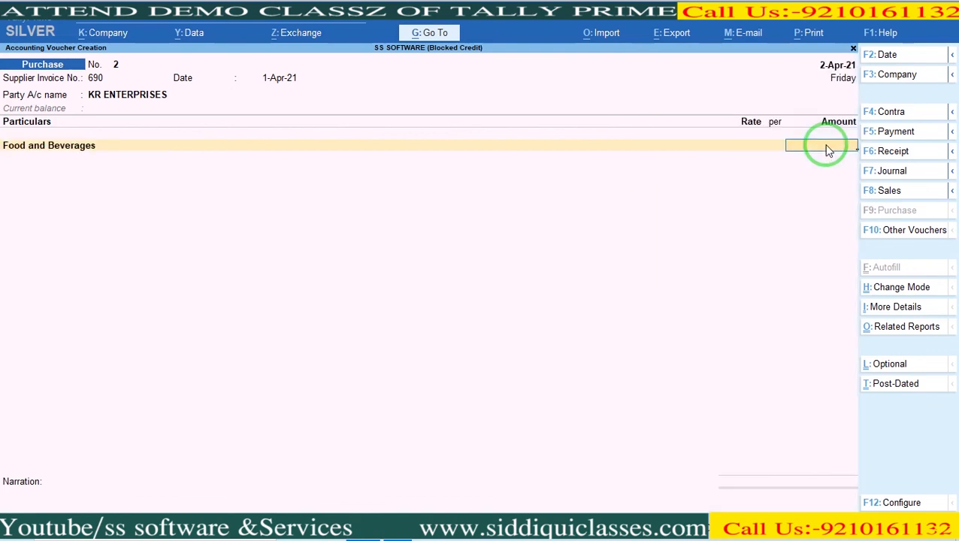
pyautogui.write('12000')
pyautogui.press('Return')
# - Add the CGST and SGST ledgers below Food and Beverages with their calculated amounts and save the voucher
pyautogui.write('cgst')
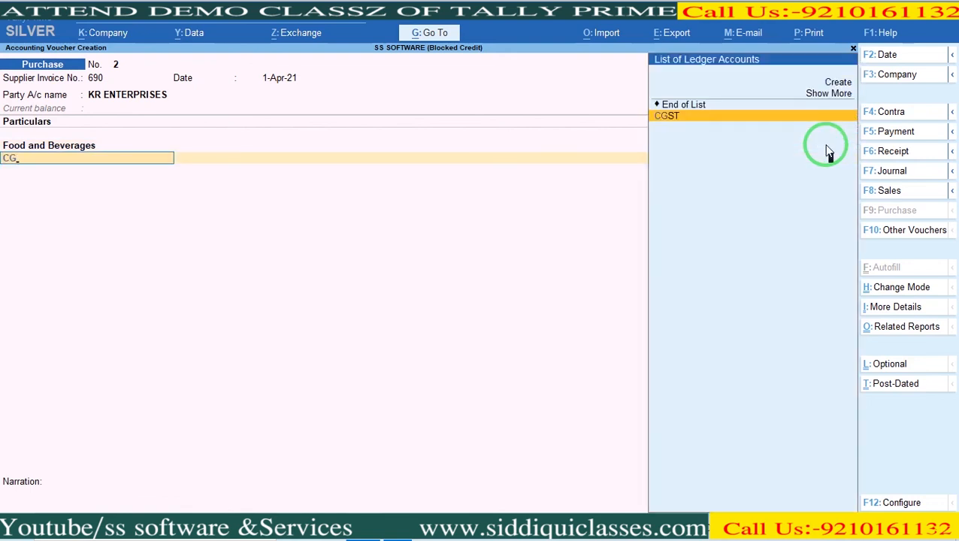
pyautogui.press('Return')
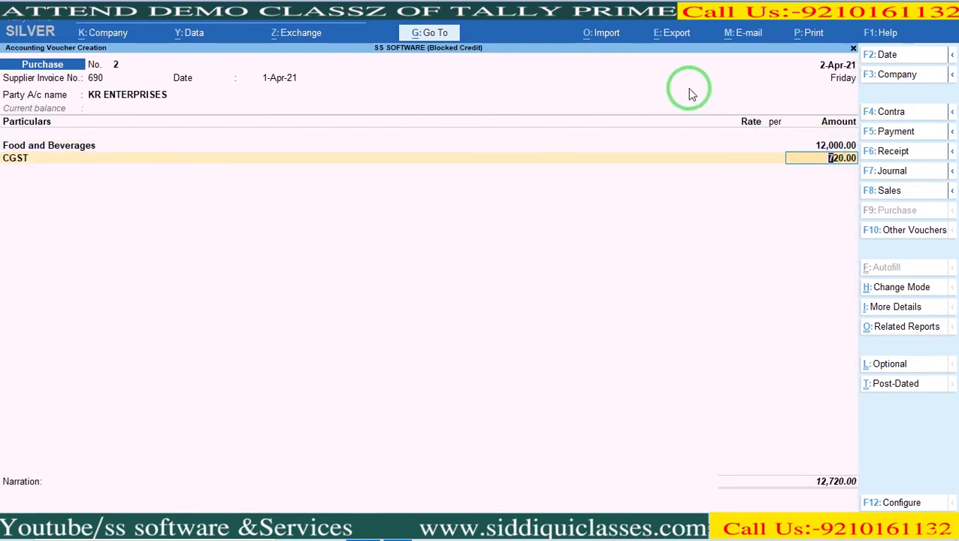
pyautogui.press('Return')
pyautogui.write('SG')
pyautogui.press('Return')
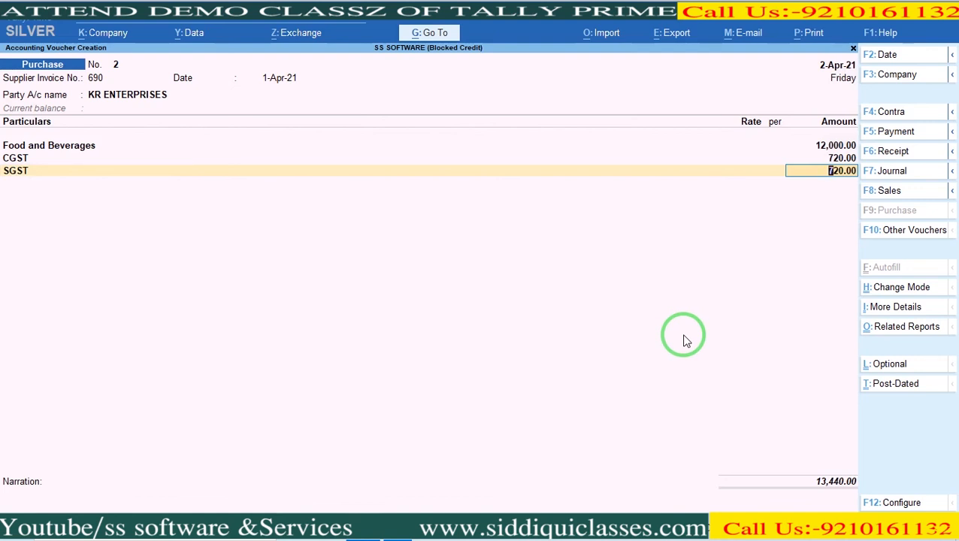
pyautogui.hotkey('ctrl', 'a')
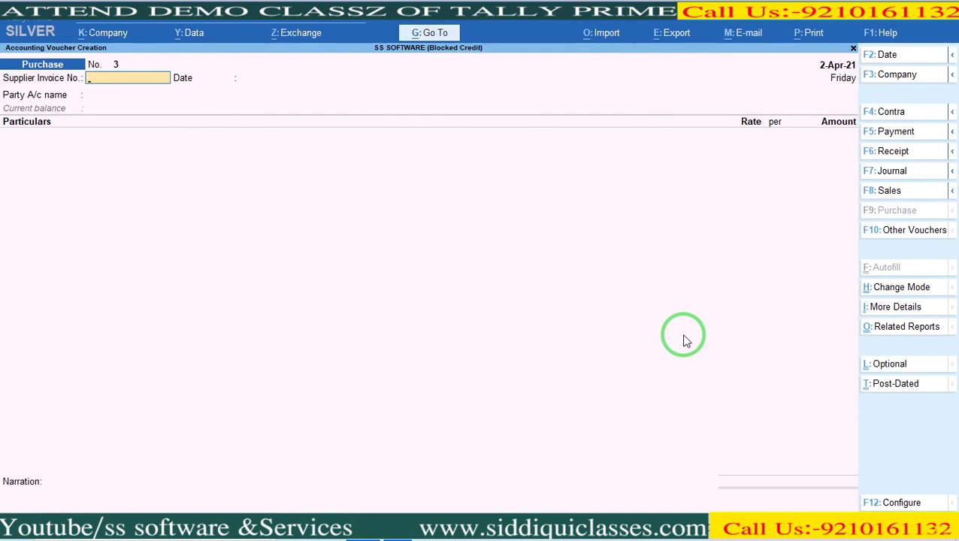
# - Leave voucher entry for the Gateway of Tally and open Display More Reports
pyautogui.press('Escape')
pyautogui.press('Down')
pyautogui.press('Down')
pyautogui.press('Down')
pyautogui.press('Down')
pyautogui.press('Down')
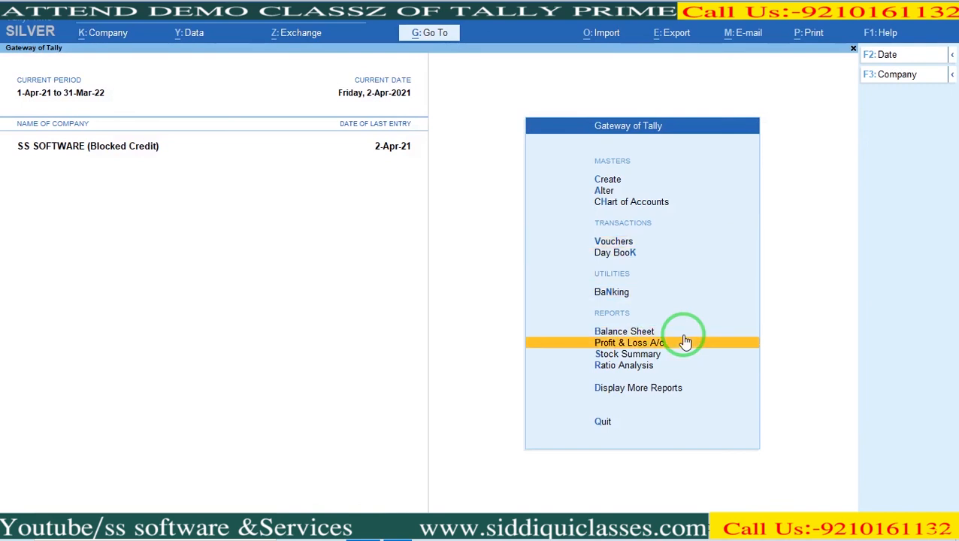
pyautogui.press('Down')
pyautogui.press('Down')
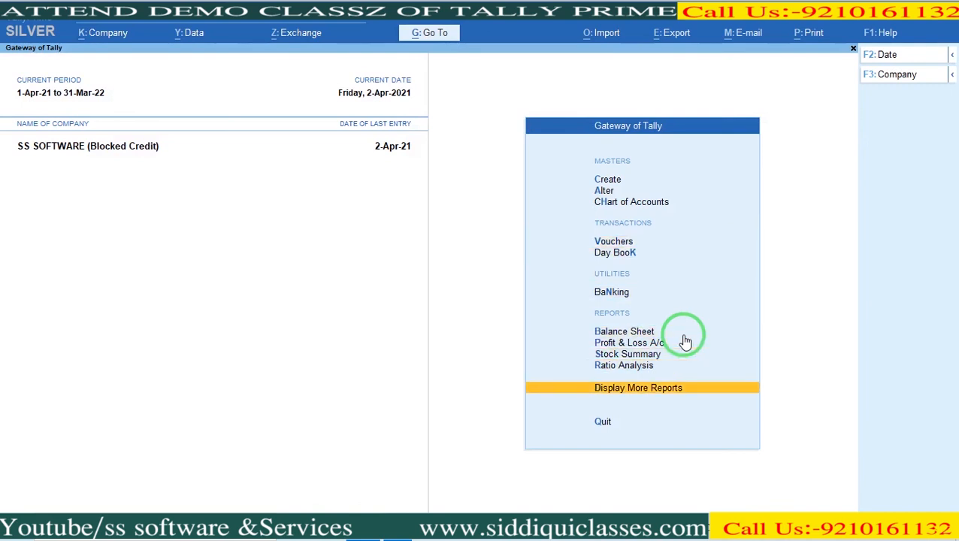
pyautogui.press('Return')
# - Open the GSTR-3B return from the GST Reports
pyautogui.press('Down')
pyautogui.press('Down')
pyautogui.press('Down')
pyautogui.press('Down')
pyautogui.press('Down')
pyautogui.press('Down')
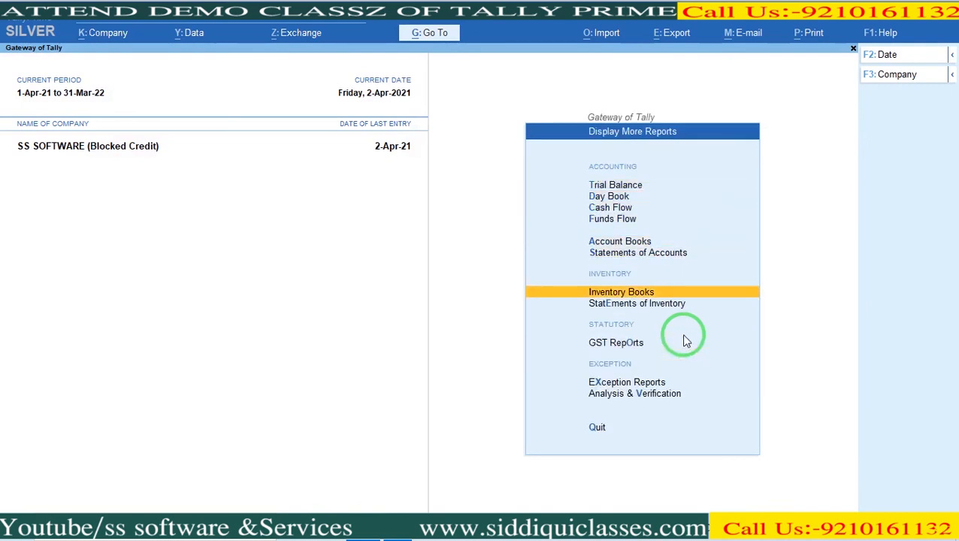
pyautogui.press('Down')
pyautogui.press('Down')
pyautogui.press('Return')
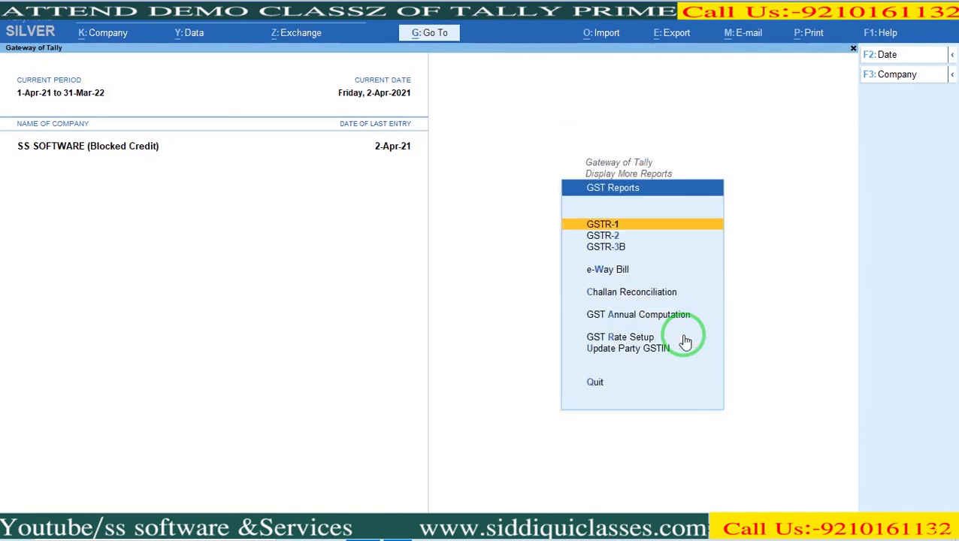
pyautogui.press('Down')
pyautogui.press('Down')
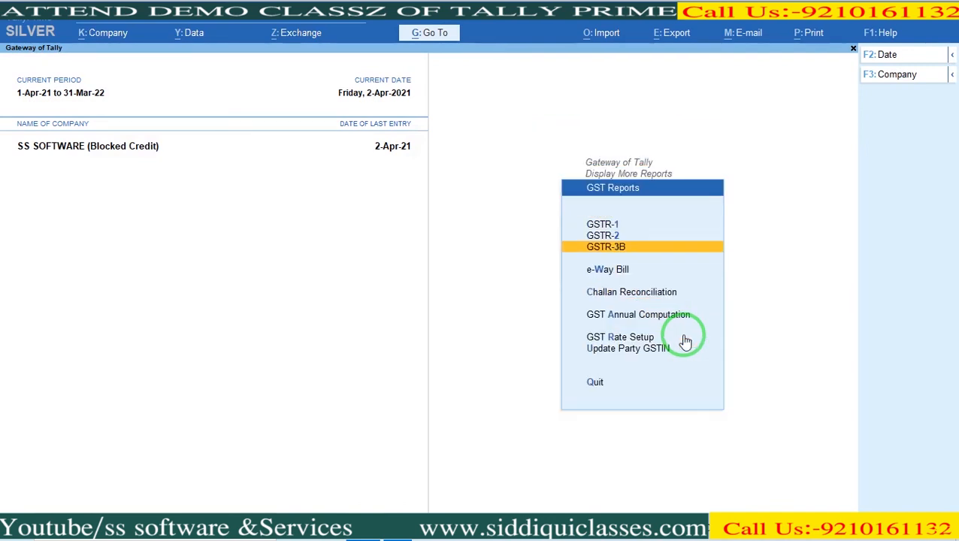
pyautogui.press('Return')
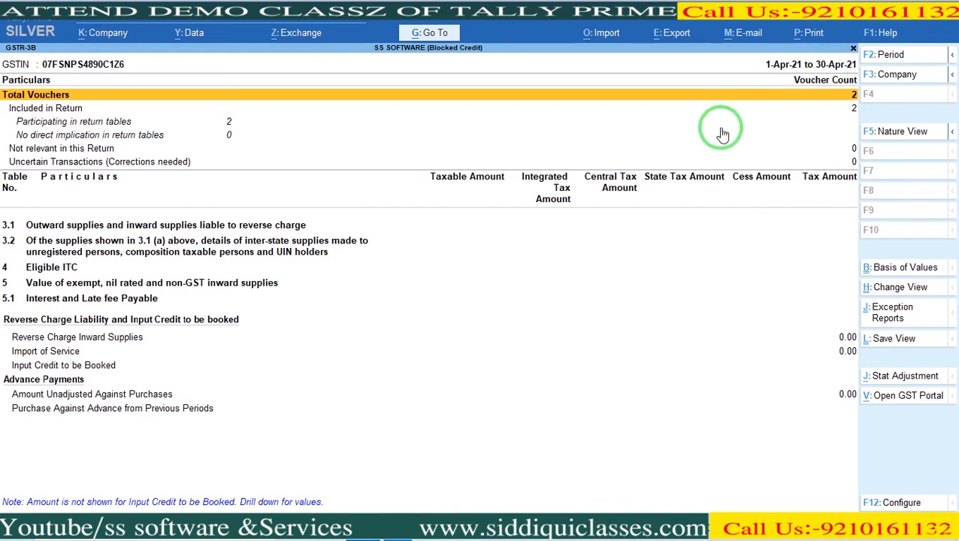
# - Expand the Eligible ITC section, table 4, of the GSTR-3B report
pyautogui.press('Down')
pyautogui.press('Down')
pyautogui.press('Down')
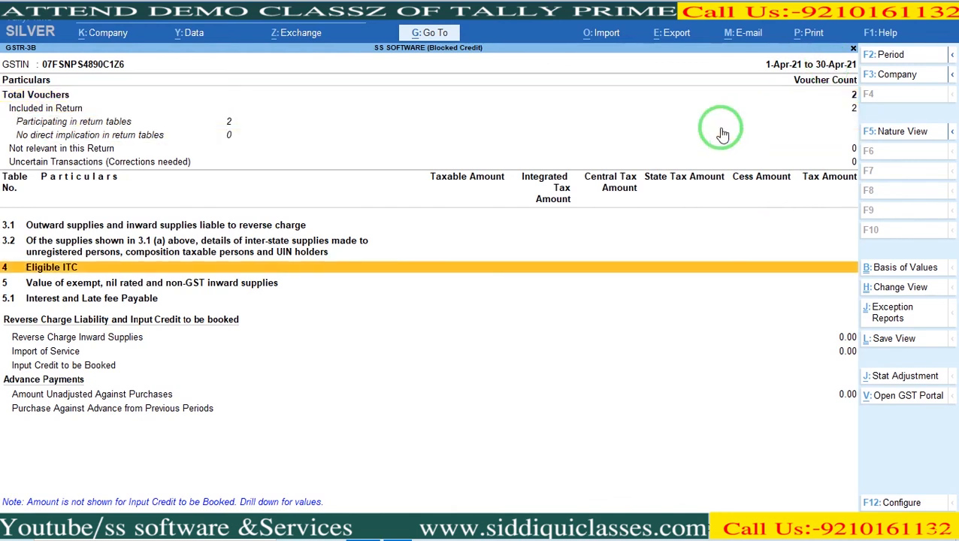
pyautogui.hotkey('shift', 'Return')
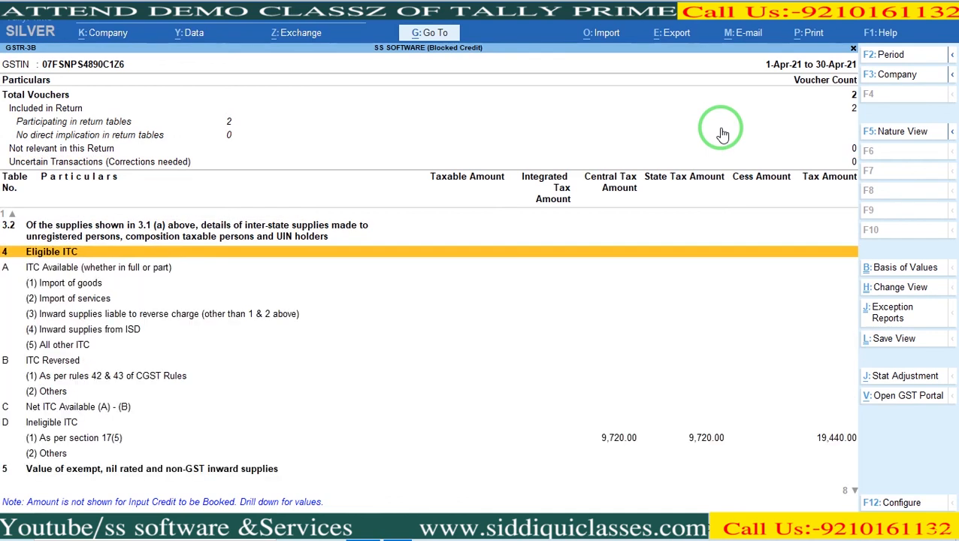
# - Examine the Ineligible ITC amounts as per section 17(5), and close GSTR-3B to return to the GST Reports list
pyautogui.press('Down')
pyautogui.press('Down')
pyautogui.press('Down')
pyautogui.press('Down')
pyautogui.press('Down')
pyautogui.press('Down')
pyautogui.press('Down')
pyautogui.press('Down')
pyautogui.press('Down')
pyautogui.press('Down')
pyautogui.press('Down')
pyautogui.press('Down')
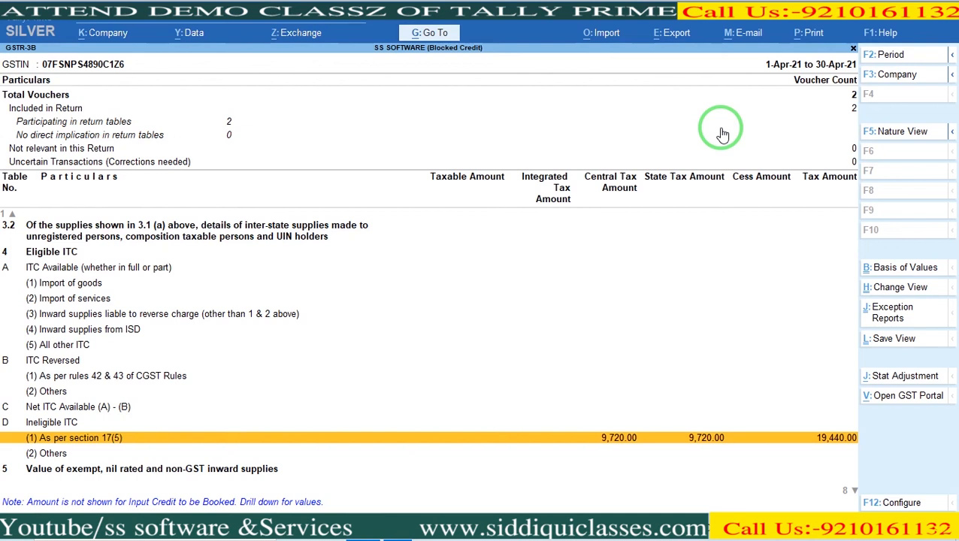
pyautogui.press('Escape')
pyautogui.press('Escape')
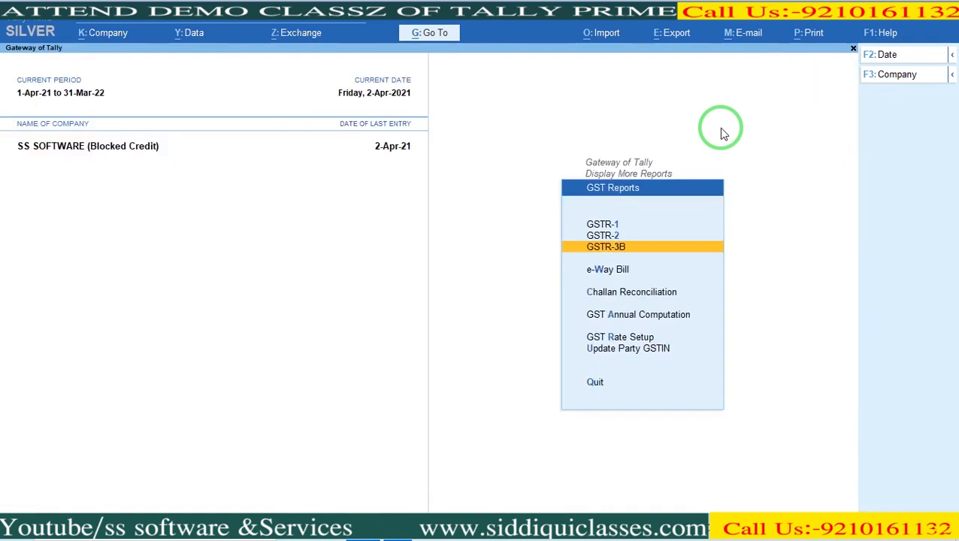
# - Leave the GST Reports for the Gateway of Tally and open the Balance Sheet
pyautogui.press('Escape')
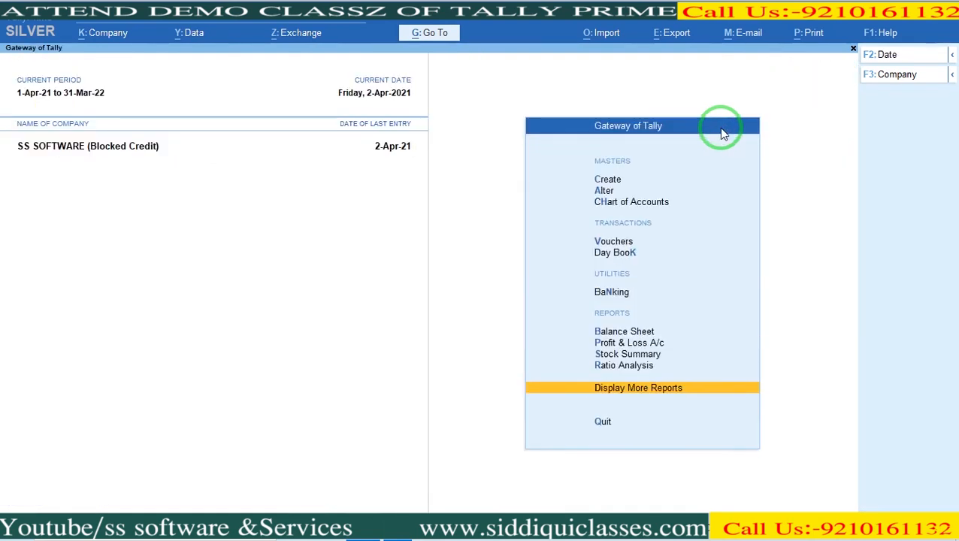
pyautogui.press('Up')
pyautogui.press('Up')
pyautogui.press('Up')
pyautogui.press('Up')
pyautogui.press('Return')
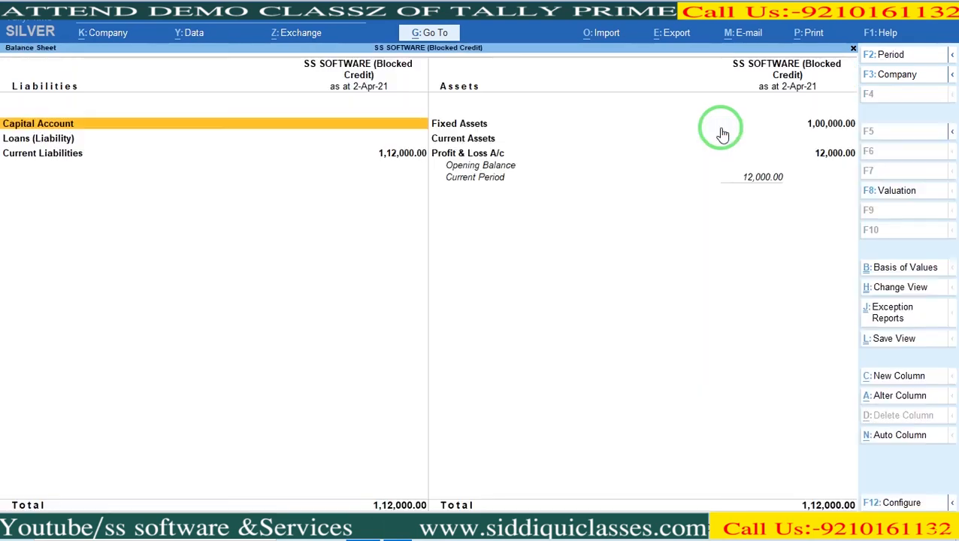
# - Drill down through Current Liabilities into Duties & Taxes to examine the CGST and SGST balances, and return to the Gateway of Tally
pyautogui.press('Down')
pyautogui.press('Down')
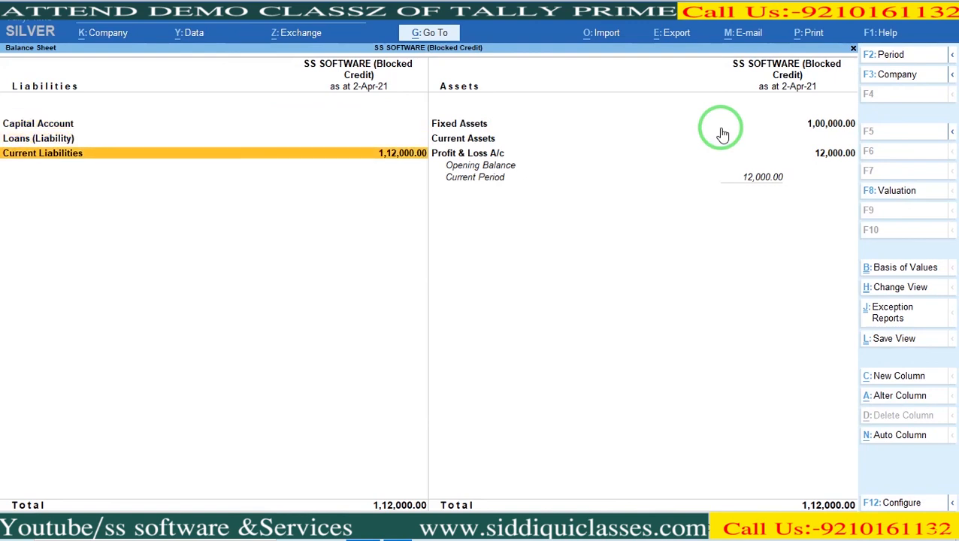
pyautogui.press('Return')
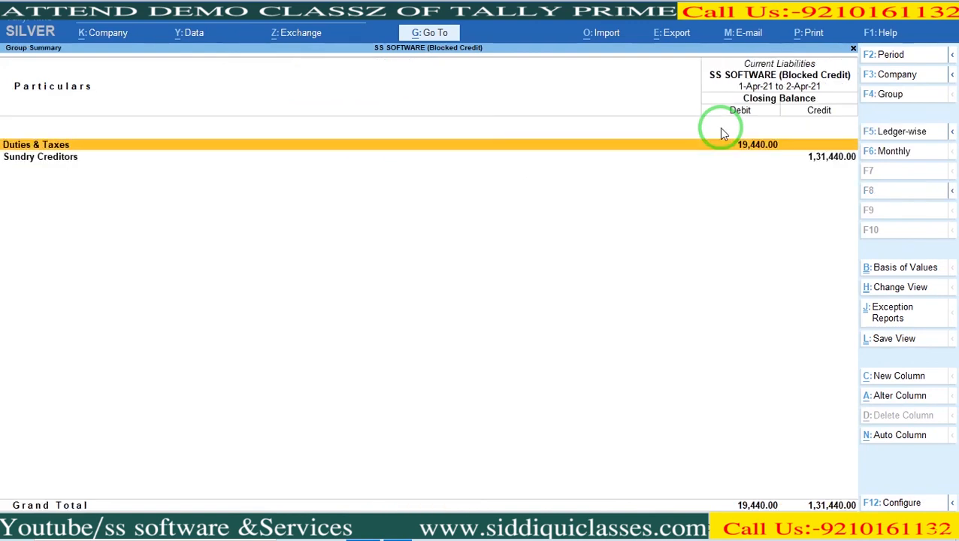
pyautogui.press('Return')
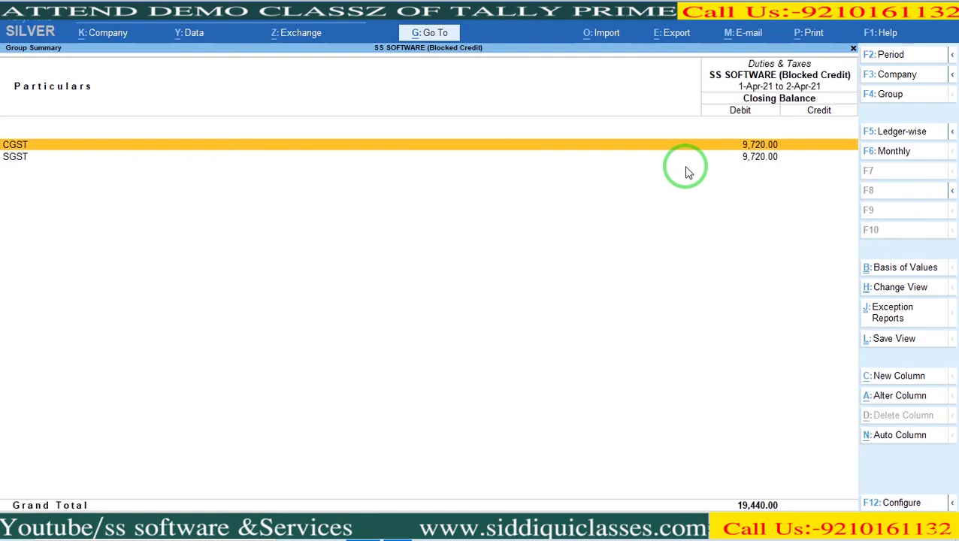
pyautogui.press('Escape')
pyautogui.press('Escape')
pyautogui.press('Escape')
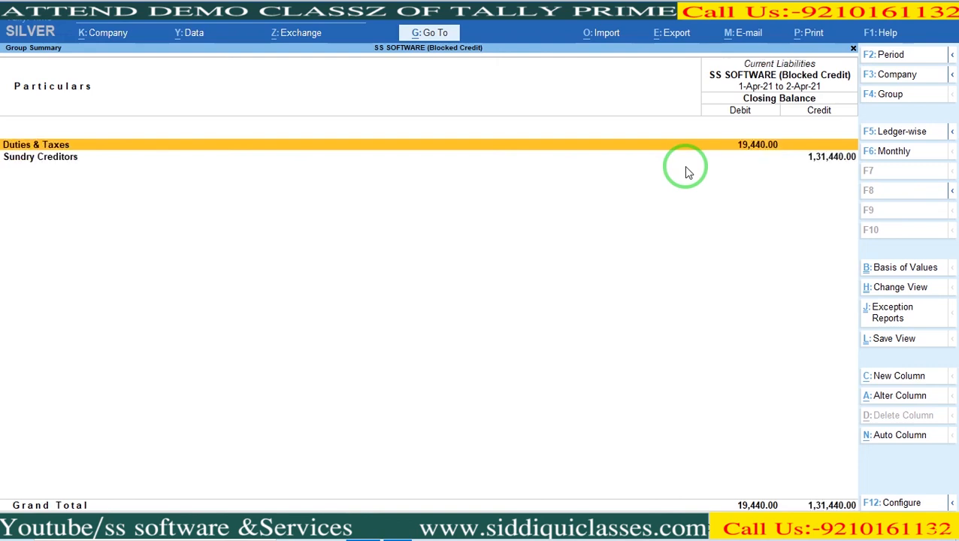
# - Open voucher entry from the Gateway of Tally and switch to a new Journal voucher
pyautogui.press('Up')
pyautogui.press('Up')
pyautogui.press('Up')
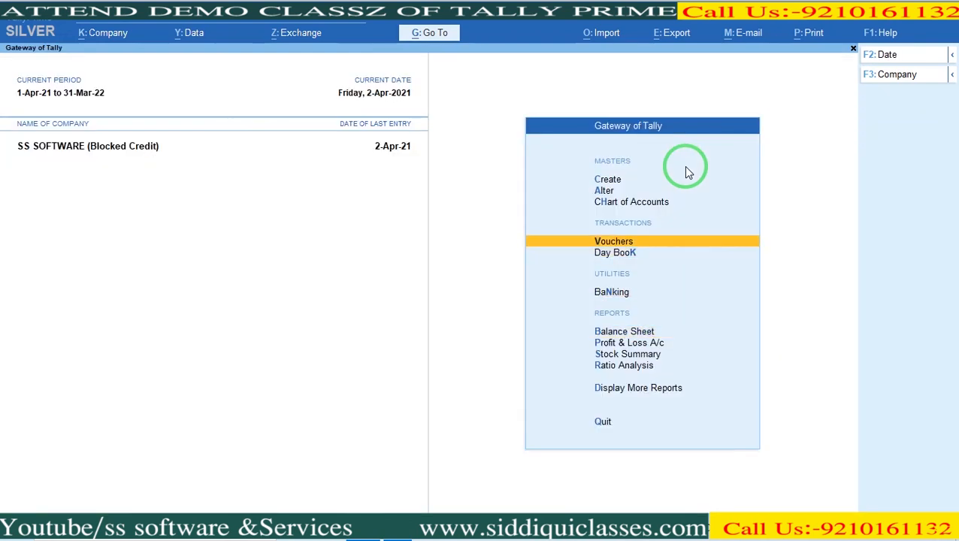
pyautogui.click(686, 172)
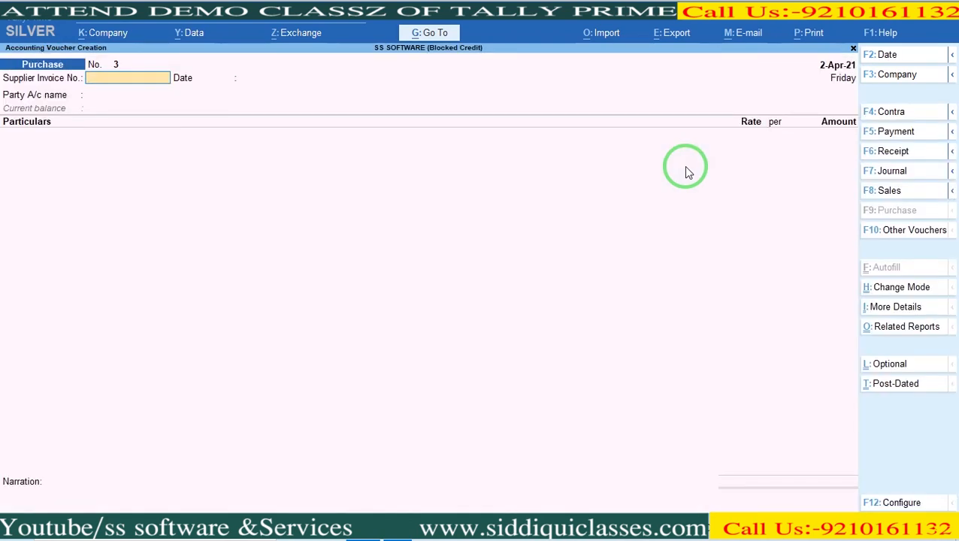
pyautogui.click(891, 173)
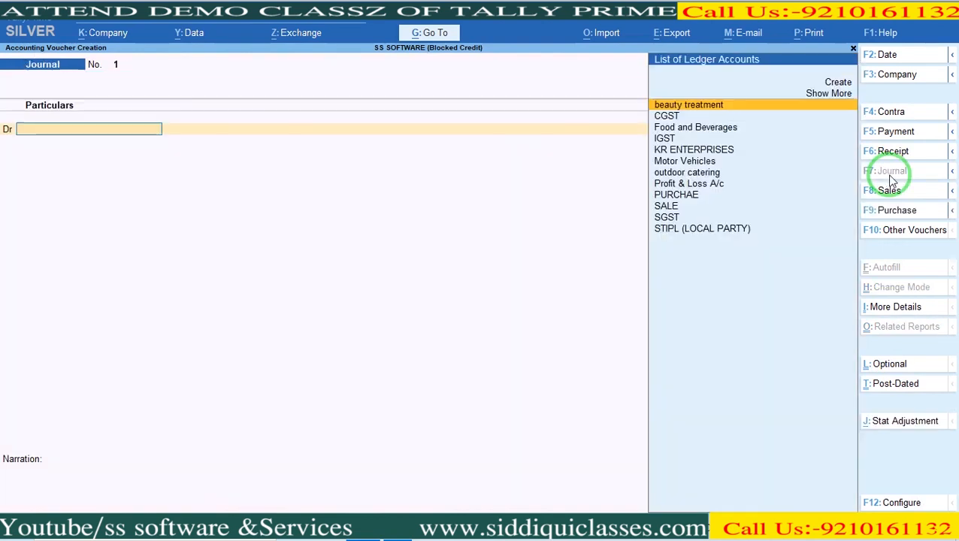
# - Start a stat adjustment on the journal with GST as duty type and Reversal of Input Tax Credit as nature of adjustment
pyautogui.click(887, 429)
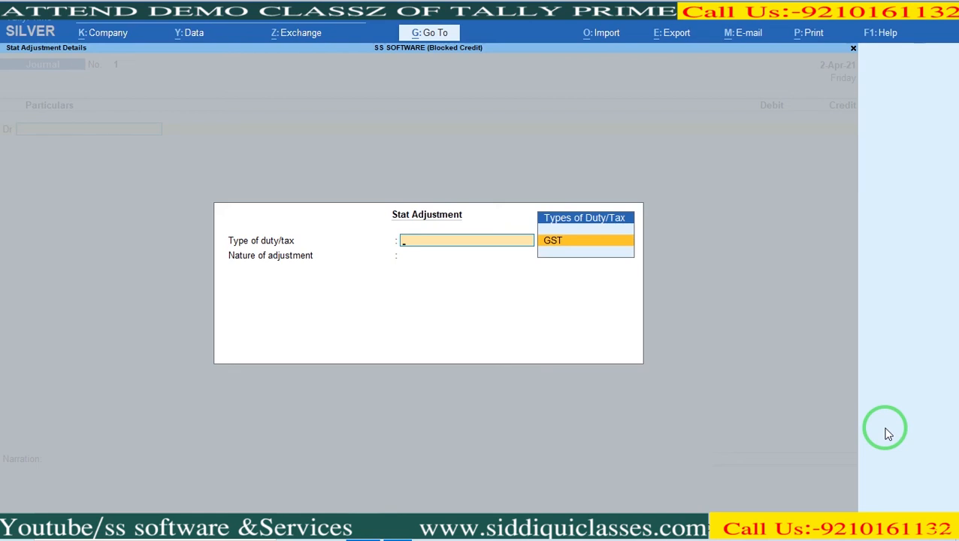
pyautogui.press('Return')
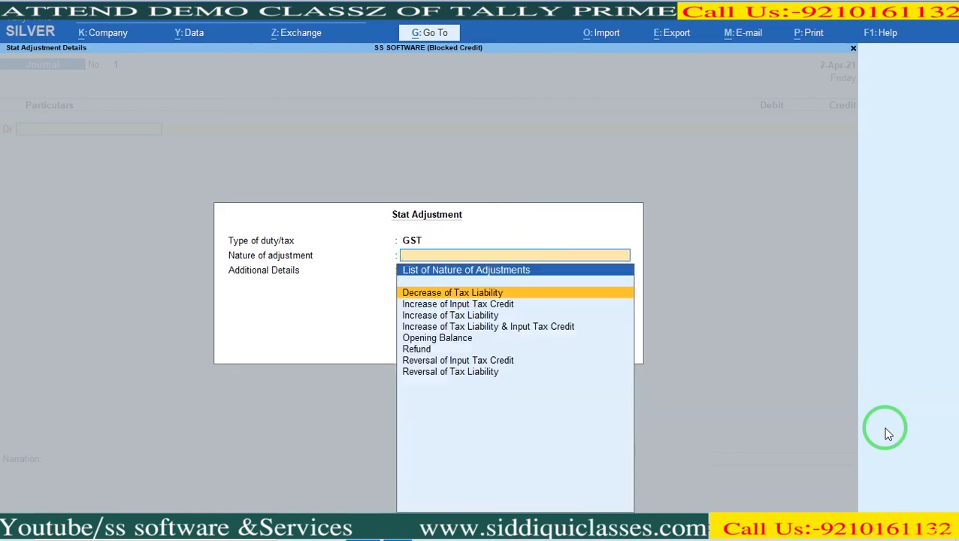
pyautogui.press('Down')
pyautogui.press('Down')
pyautogui.press('Down')
pyautogui.press('Down')
pyautogui.press('Down')
pyautogui.press('Down')
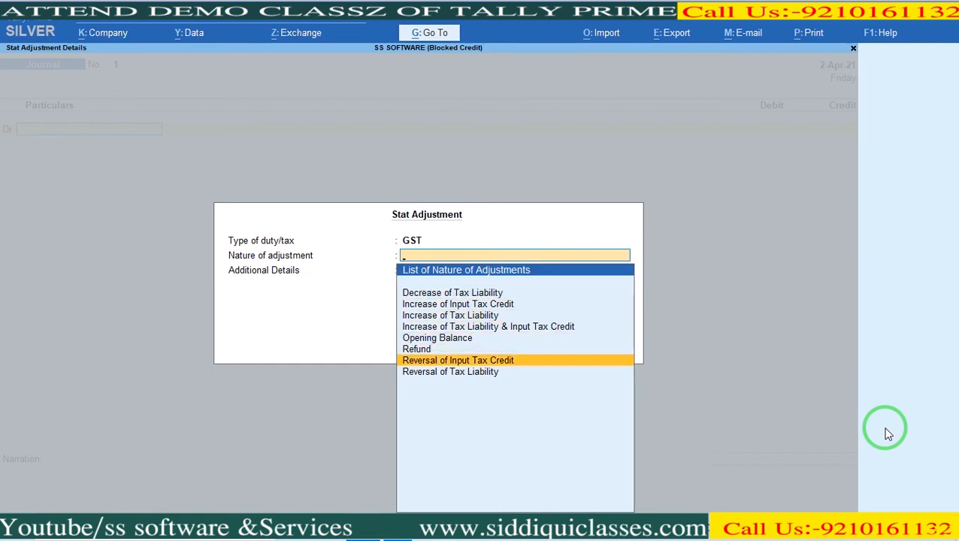
pyautogui.press('Return')
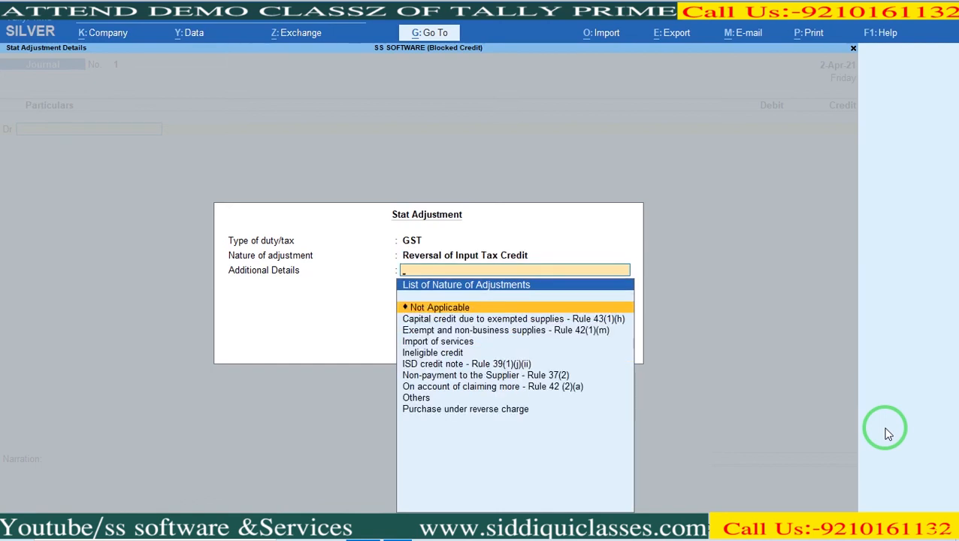
# - Set the stat adjustment's additional details to Ineligible credit and accept the adjustment
pyautogui.press('Down')
pyautogui.press('Down')
pyautogui.press('Down')
pyautogui.press('Down')
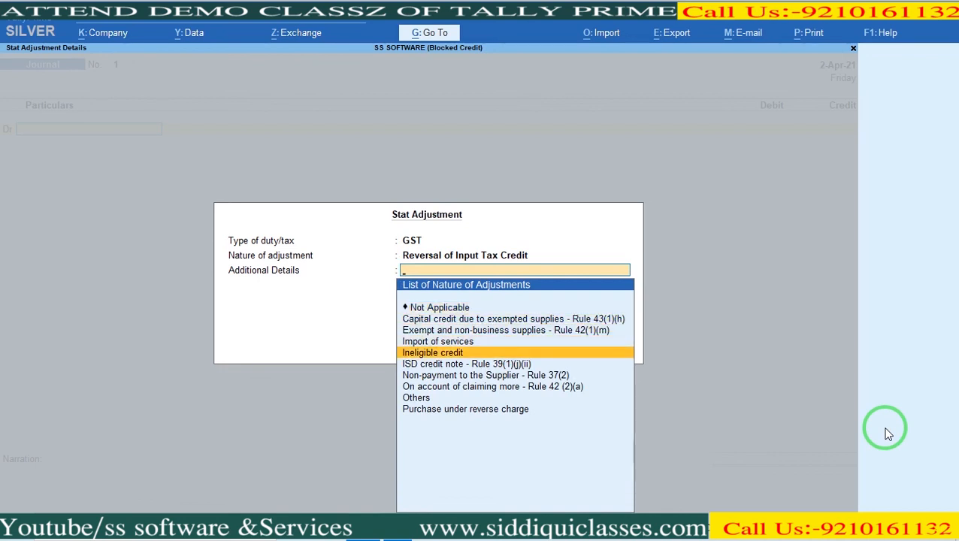
pyautogui.press('Return')
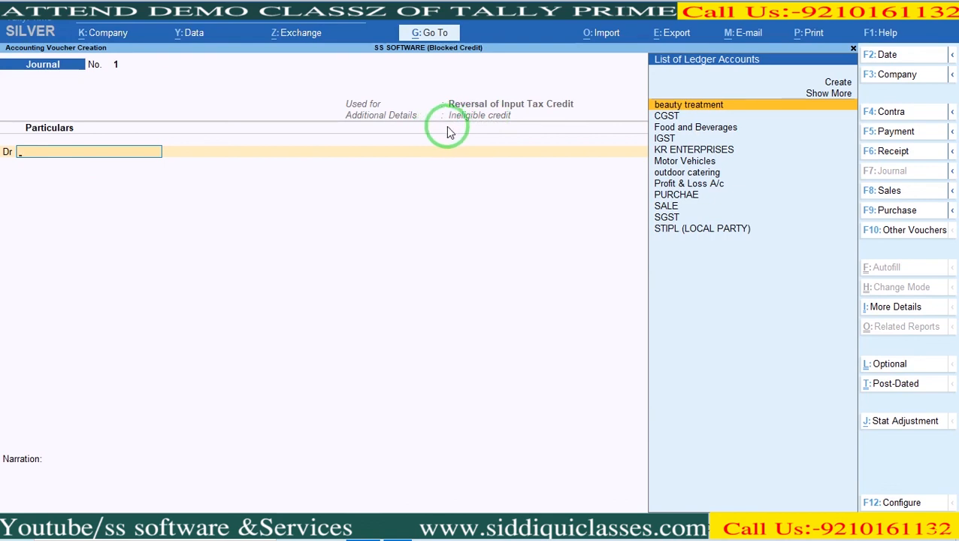
# - Debit the Motor Vehicles ledger with 18,000 in the journal voucher
pyautogui.press('Down')
pyautogui.press('Down')
pyautogui.press('Down')
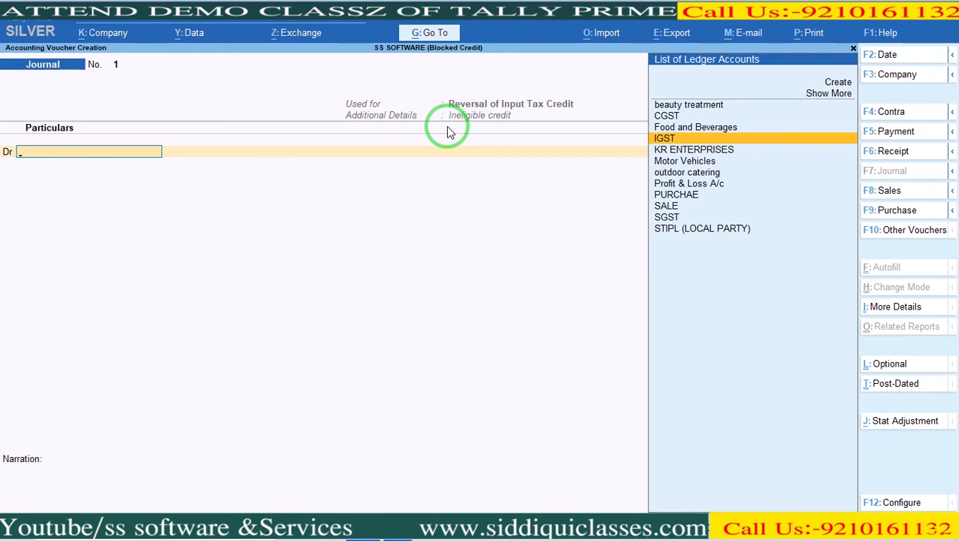
pyautogui.press('Down')
pyautogui.press('Down')
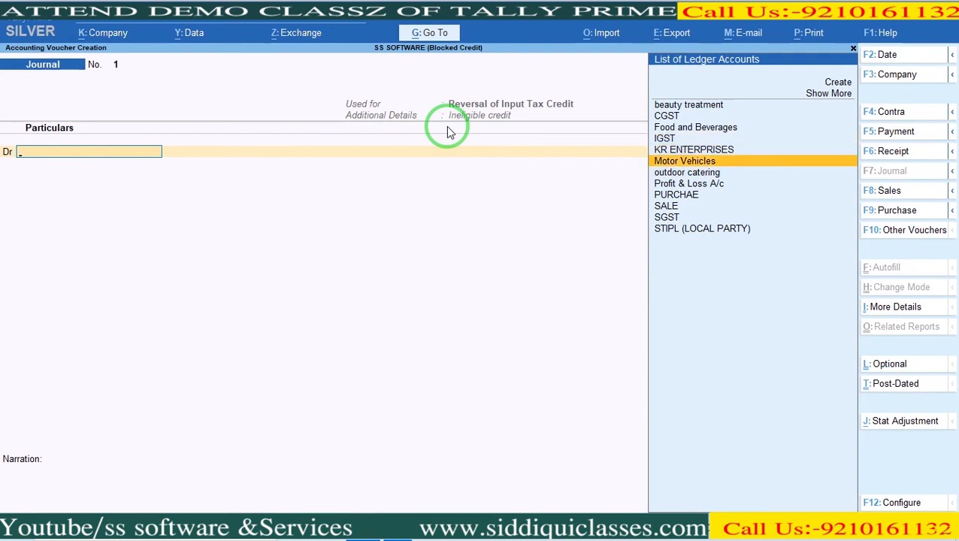
pyautogui.press('Return')
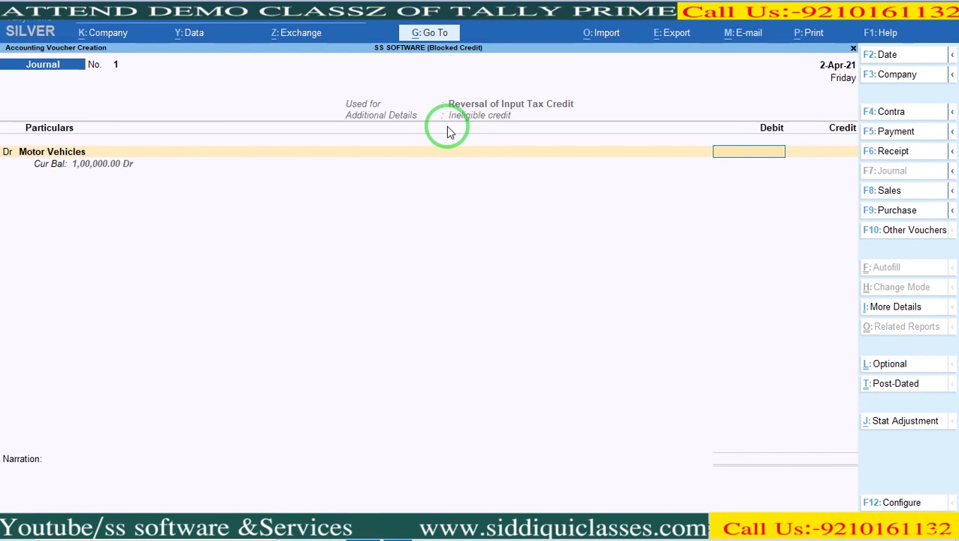
pyautogui.write('18000')
pyautogui.press('Return')
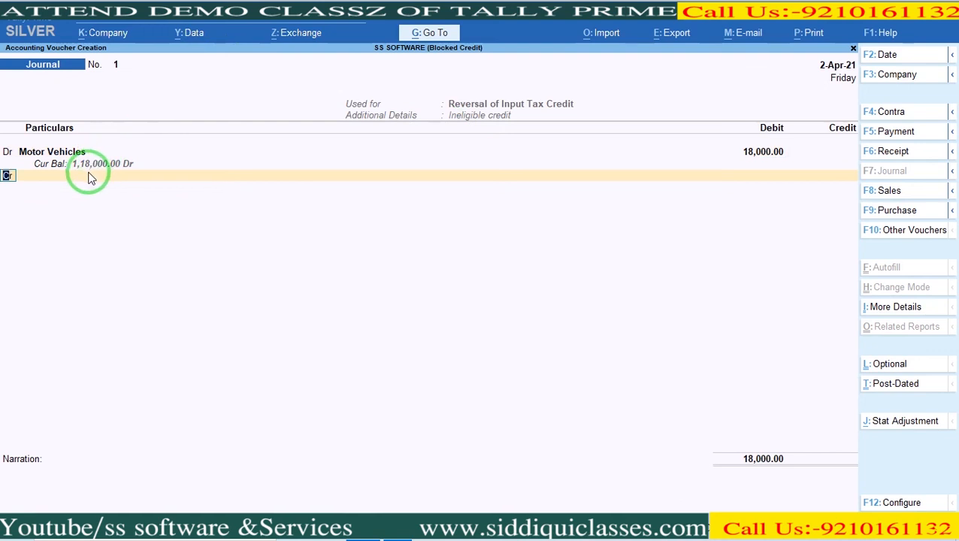
# - Credit the CGST ledger with 9,000, at a rate of 9% on a taxable value of 1,00,000
pyautogui.press('Return')
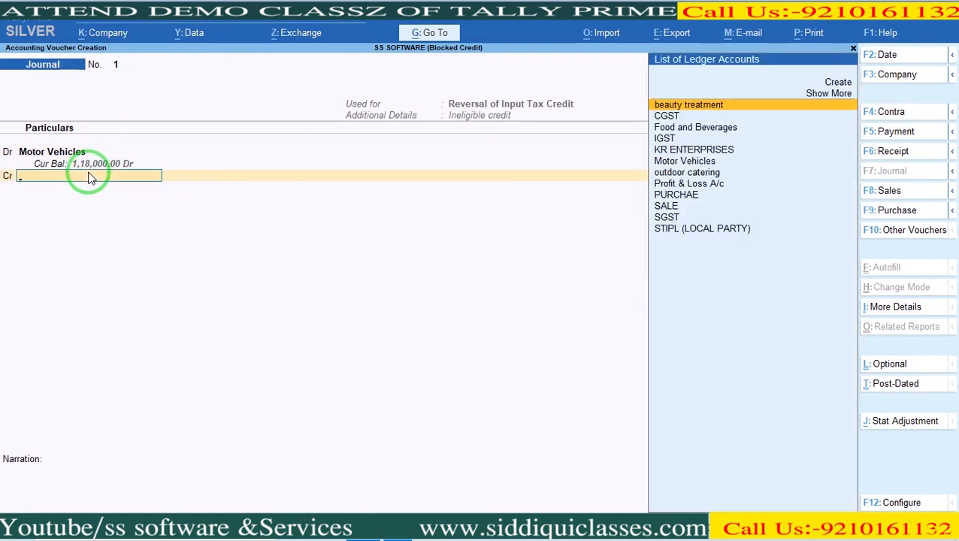
pyautogui.press('Down')
pyautogui.press('Return')
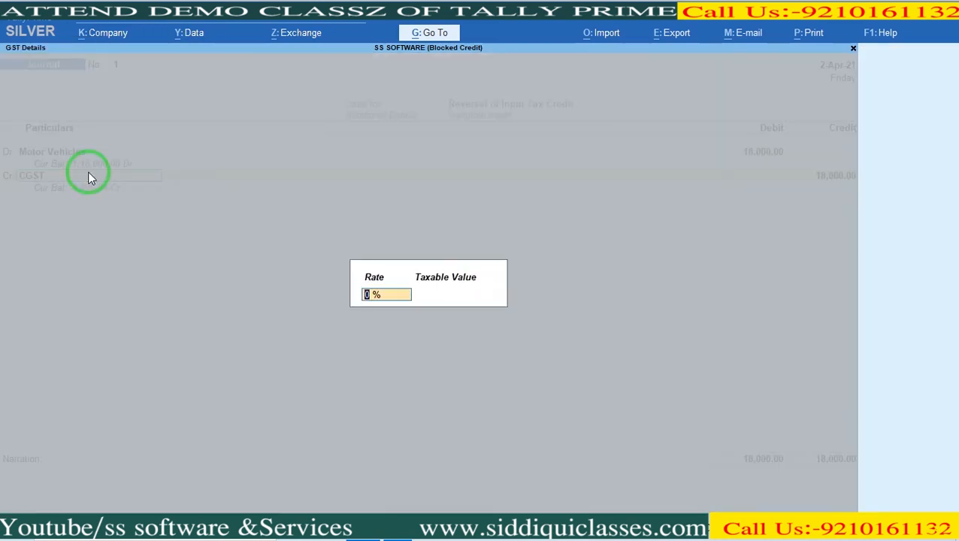
pyautogui.write('9')
pyautogui.press('Return')
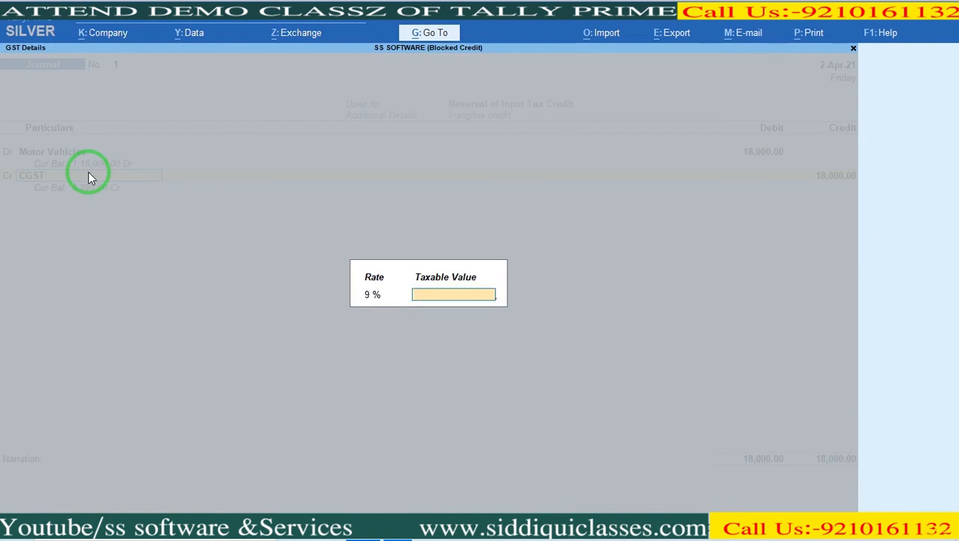
pyautogui.write('100000')
pyautogui.press('Return')
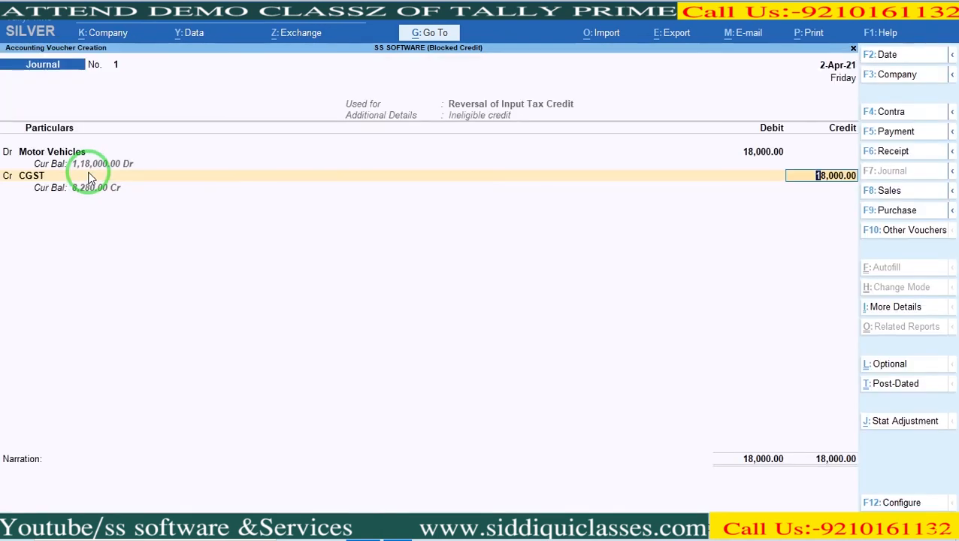
pyautogui.write('9')
pyautogui.write('0')
pyautogui.press('Return')
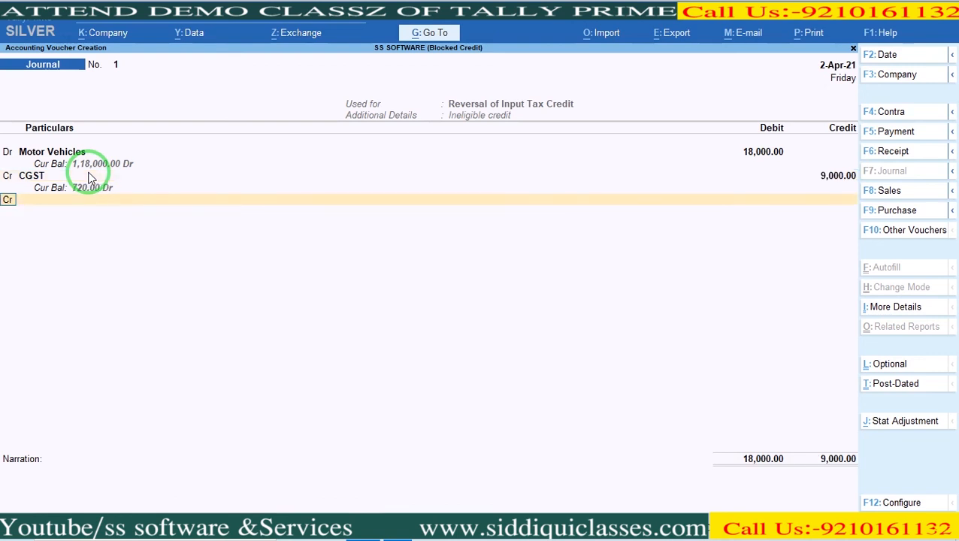
# - Credit the SGST ledger with 9,000, at 9% on a taxable value of 1,00,000, and save the journal voucher
pyautogui.write('SGST')
pyautogui.press('Return')
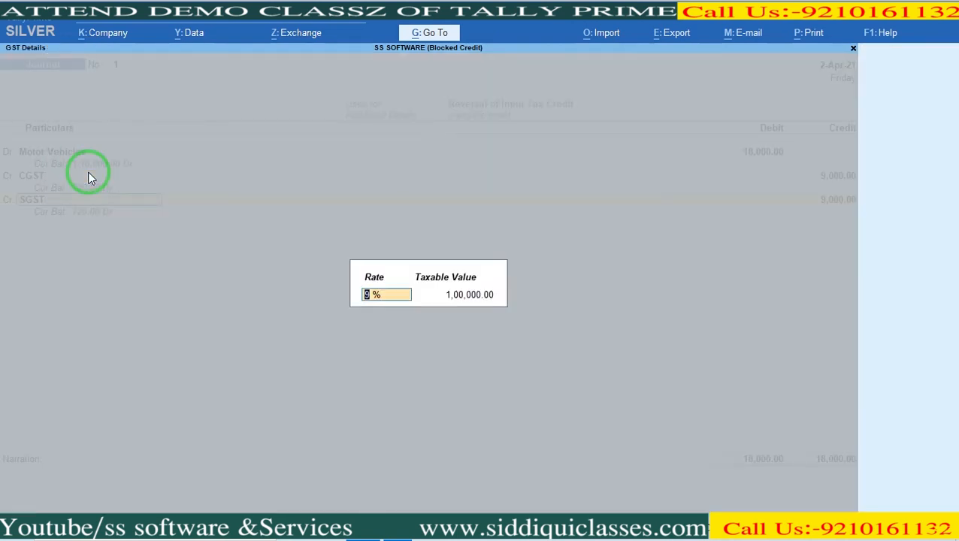
pyautogui.press('Return')
pyautogui.press('Return')
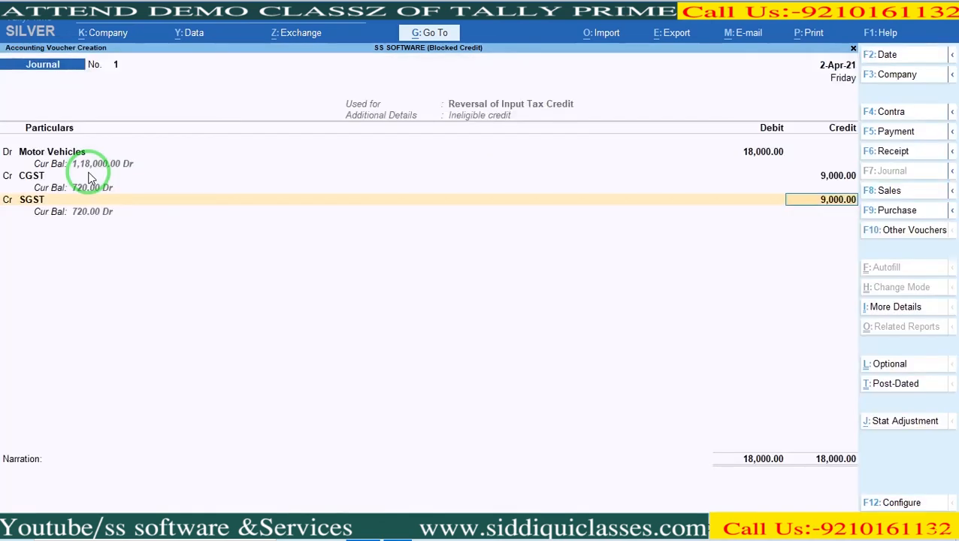
pyautogui.press('Return')
pyautogui.press('Return')
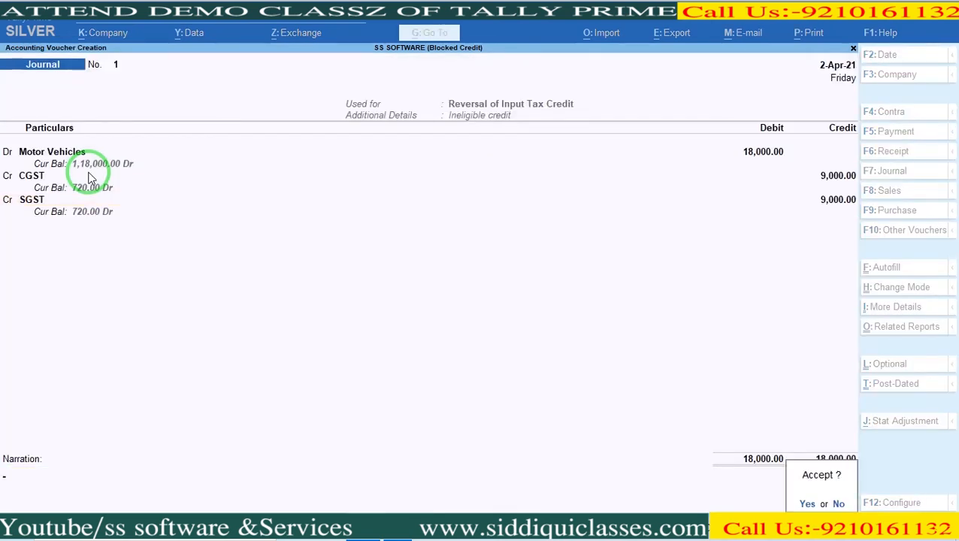
pyautogui.press('Return')
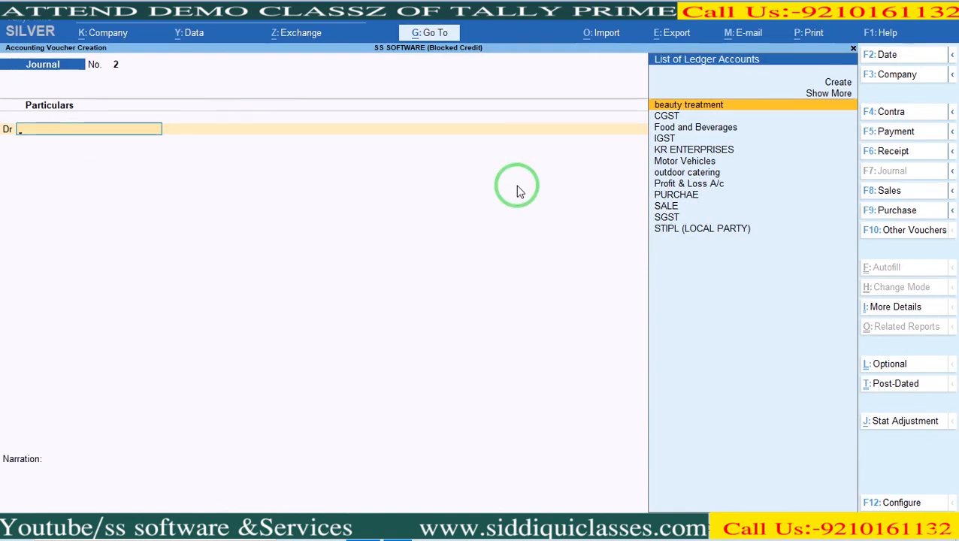
# - Start a stat adjustment on the second journal voucher for GST, with Reversal of Input Tax Credit as the nature of adjustment
pyautogui.click(927, 427)
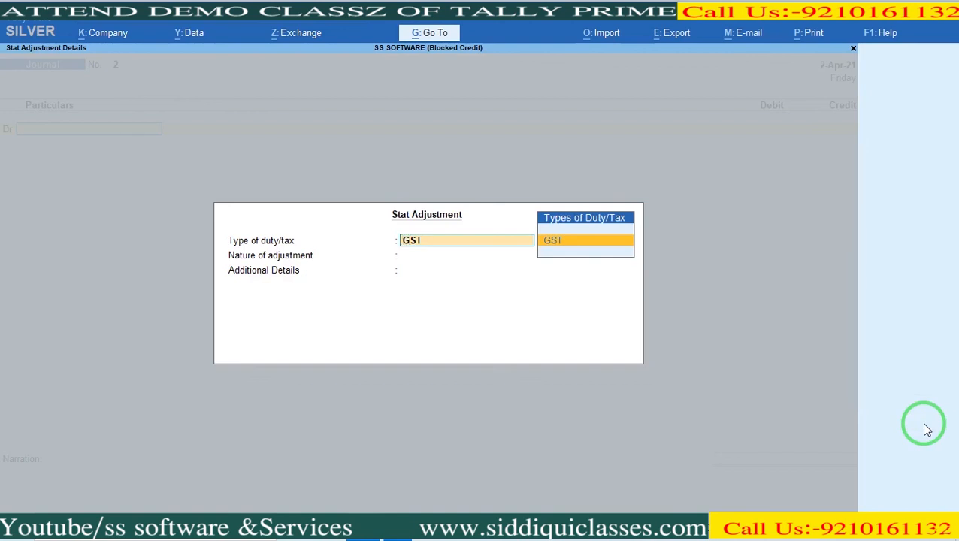
pyautogui.press('Return')
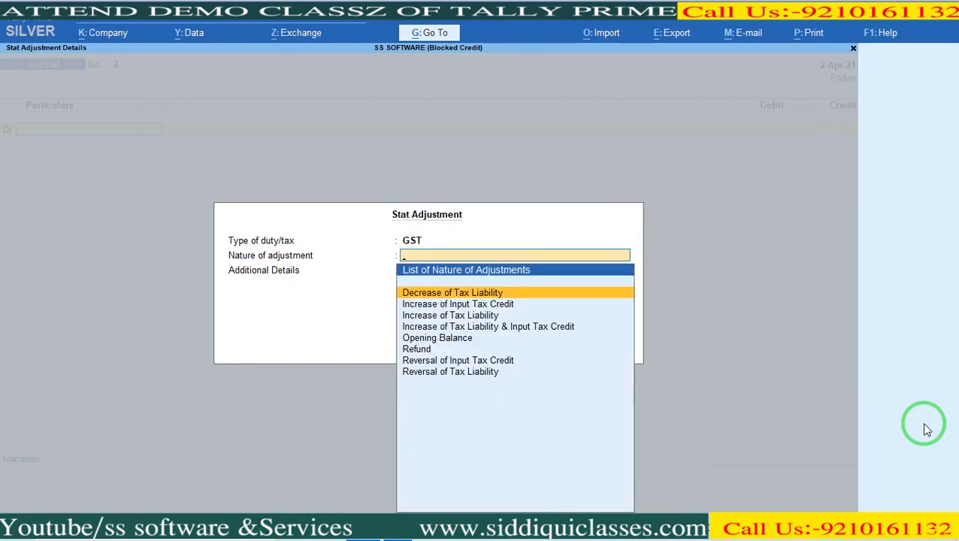
pyautogui.press('Down')
pyautogui.press('Down')
pyautogui.press('Down')
pyautogui.press('Down')
pyautogui.press('Down')
pyautogui.press('Down')
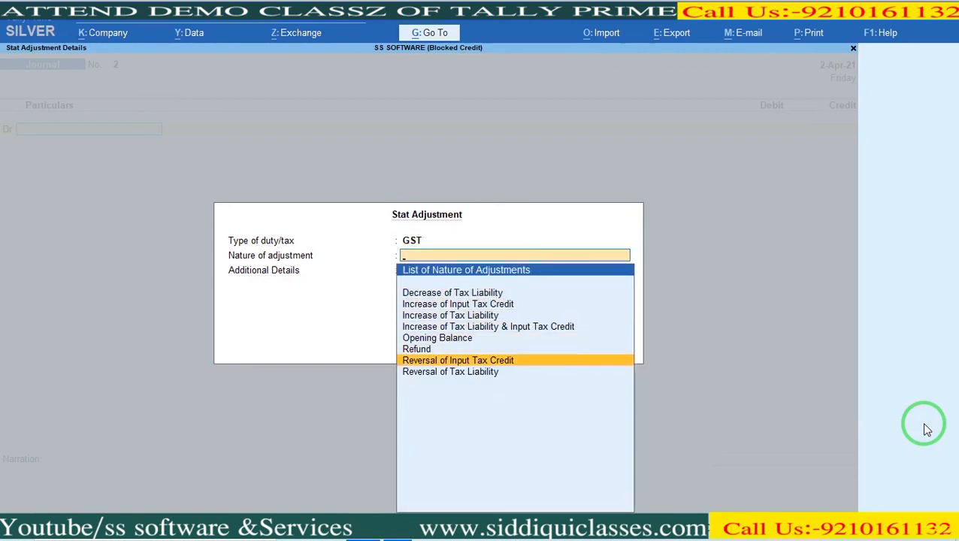
pyautogui.press('Return')
# - Choose Ineligible credit as the additional details for the second journal's input tax credit reversal, and accept the adjustment
pyautogui.press('Down')
pyautogui.press('Down')
pyautogui.press('Down')
pyautogui.press('Down')
pyautogui.press('Down')
pyautogui.press('Up')
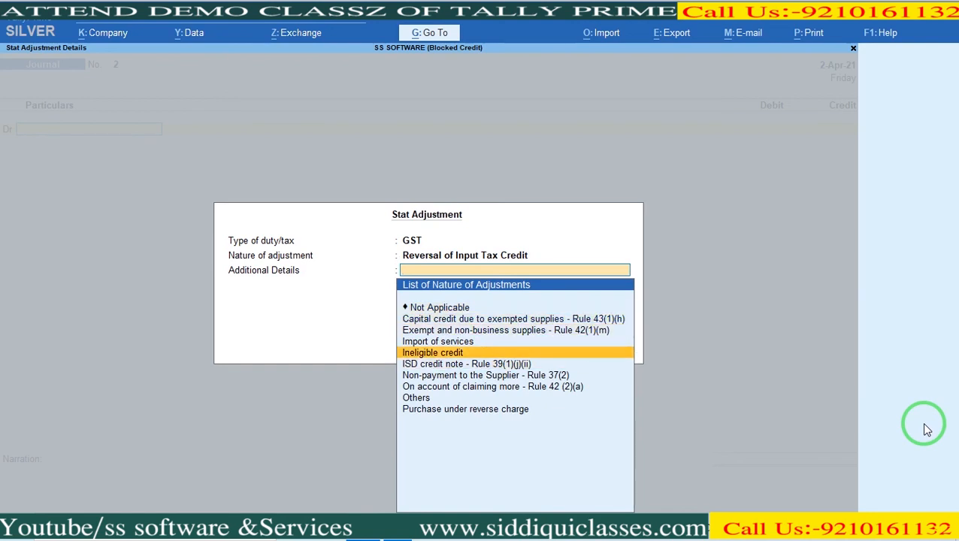
pyautogui.press('Return')
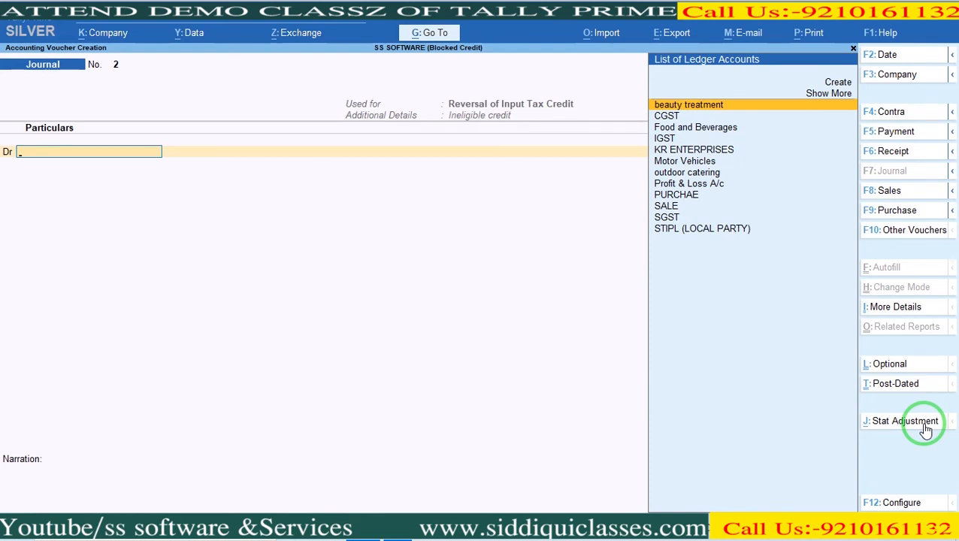
# - Debit the Food and Beverages ledger with 1,440 in the second journal voucher
pyautogui.press('Down')
pyautogui.press('Down')
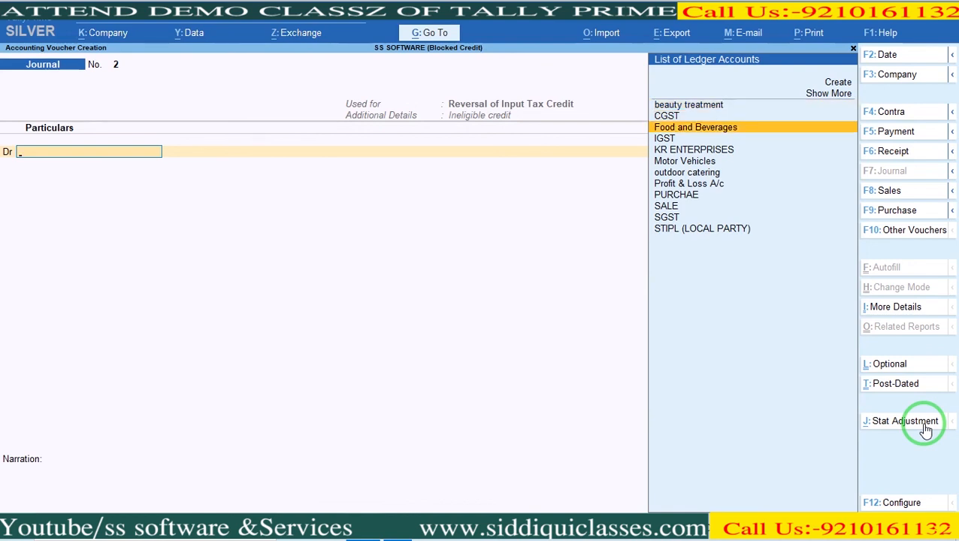
pyautogui.press('Return')
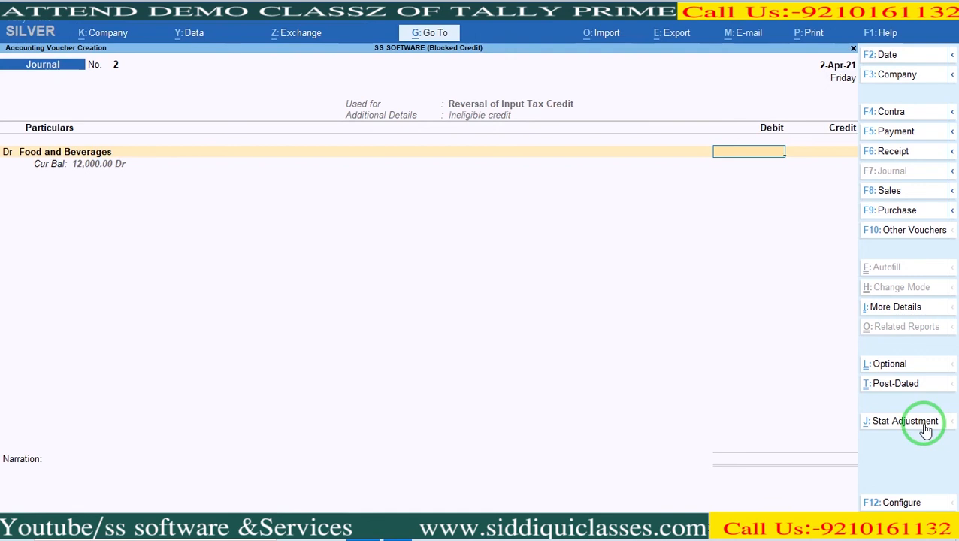
pyautogui.write('1440')
pyautogui.press('Return')
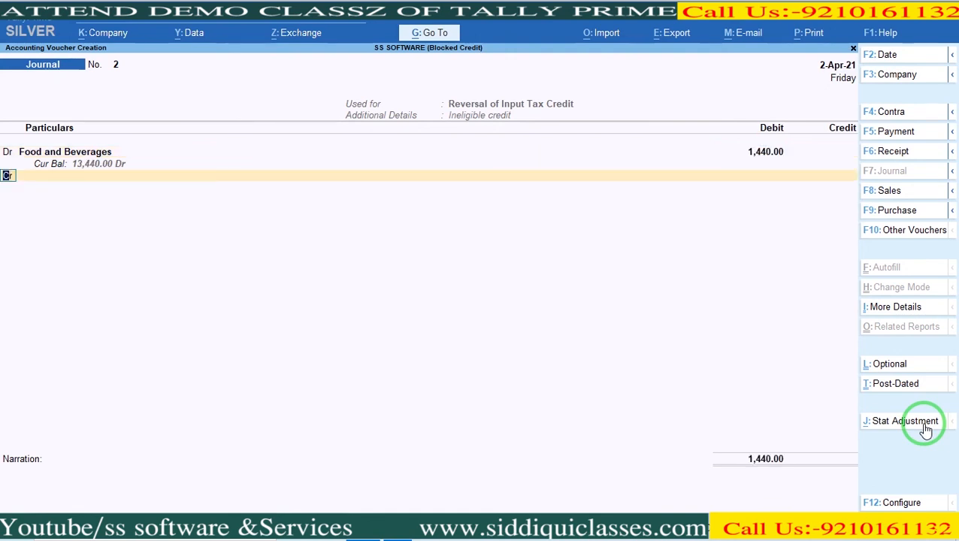
# - Credit the CGST ledger with 720, at a rate of 6% on a taxable value of 12,000
pyautogui.press('Return')
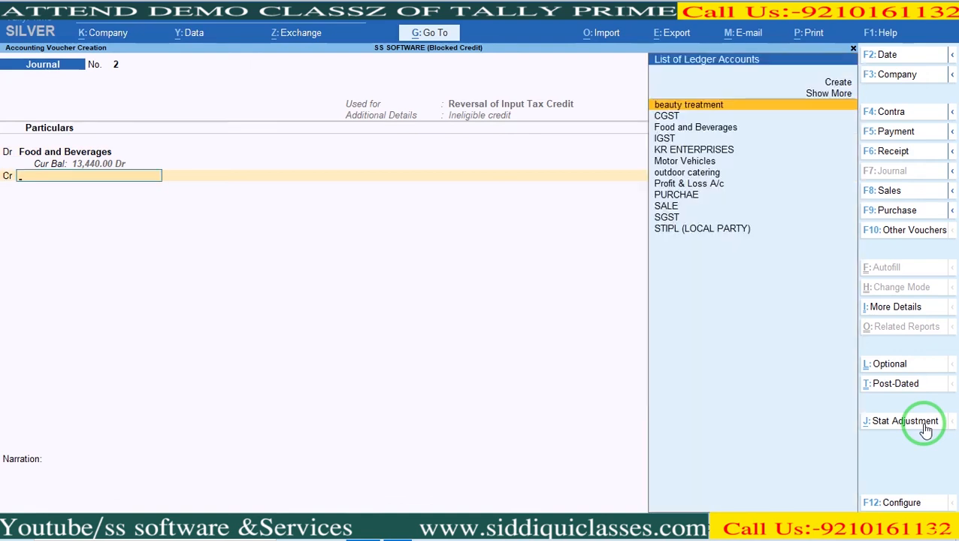
pyautogui.press('Down')
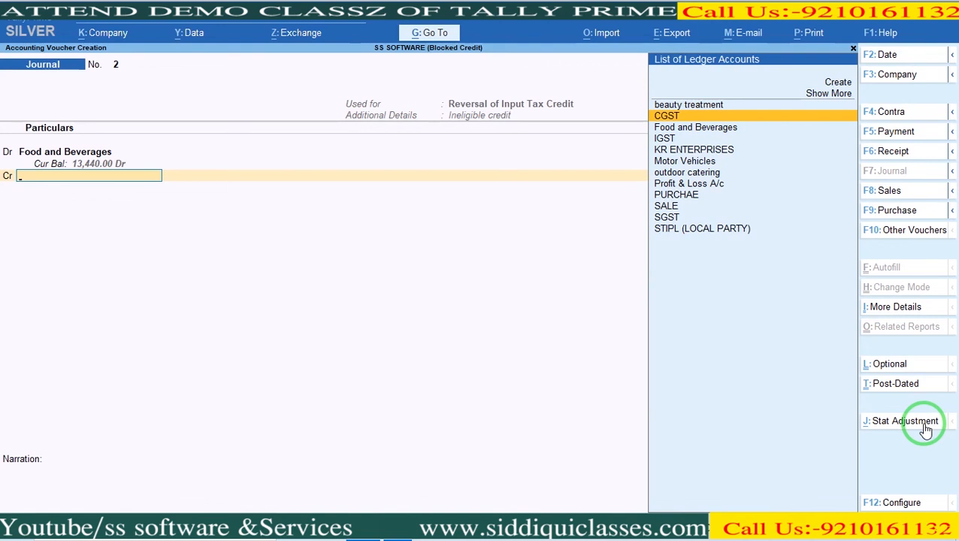
pyautogui.press('Return')
pyautogui.press('Return')
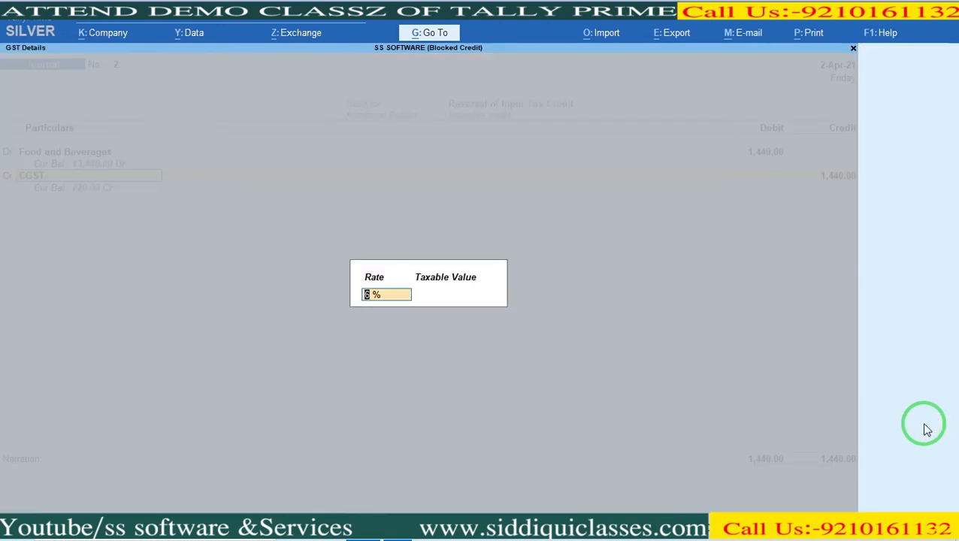
pyautogui.press('Return')
pyautogui.write('12')
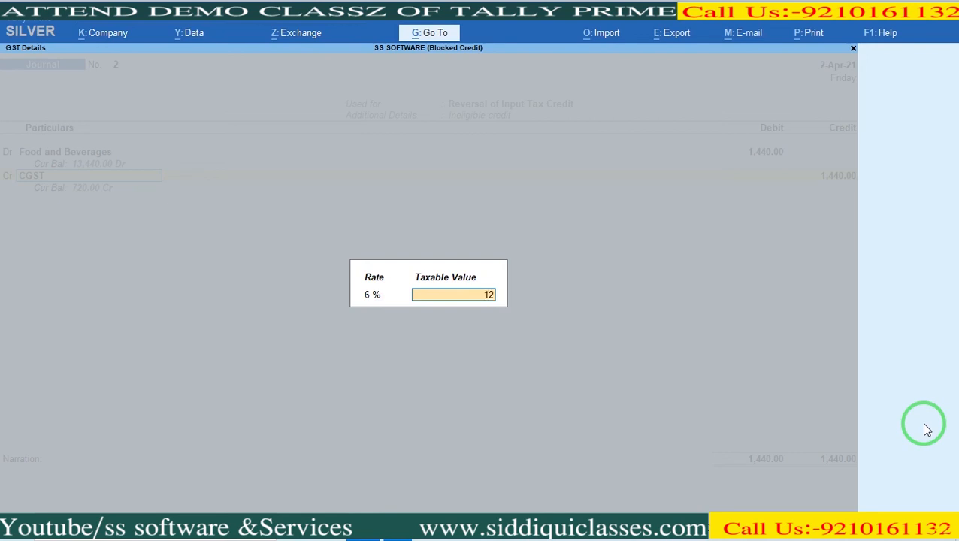
pyautogui.write('000')
pyautogui.press('Return')
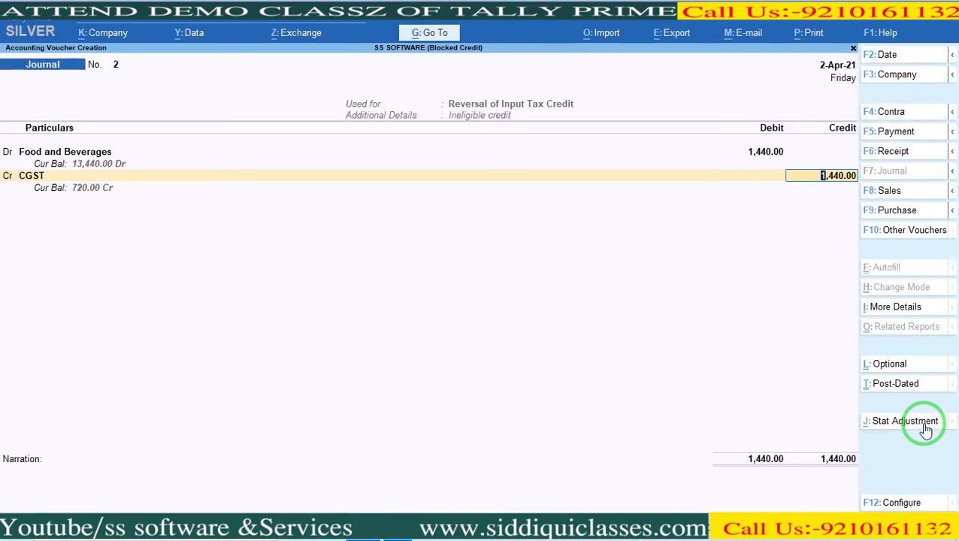
pyautogui.press('BackSpace')
pyautogui.write('720')
pyautogui.press('Return')
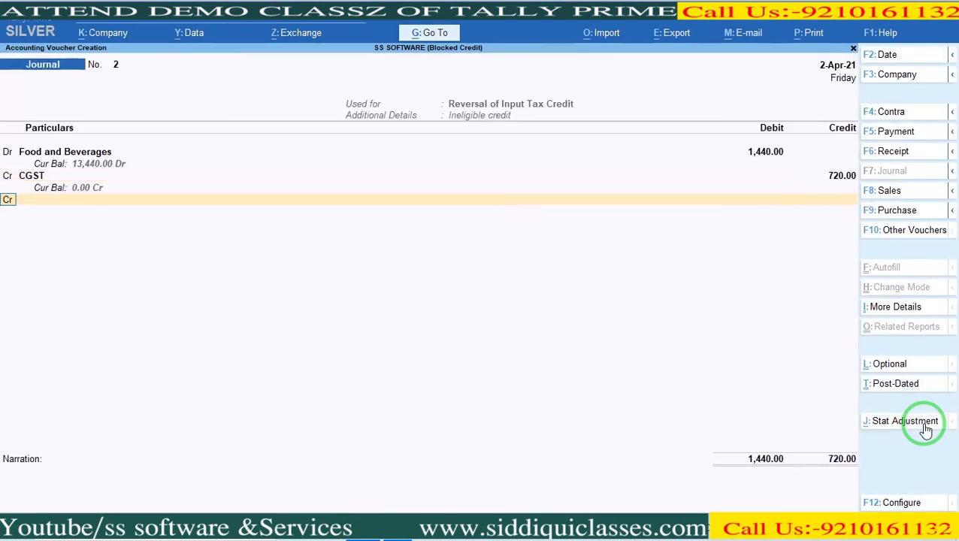
# - Credit the SGST ledger with 720, at 6% on a taxable value of 12,000, then save the journal and leave voucher creation
pyautogui.write('SG')
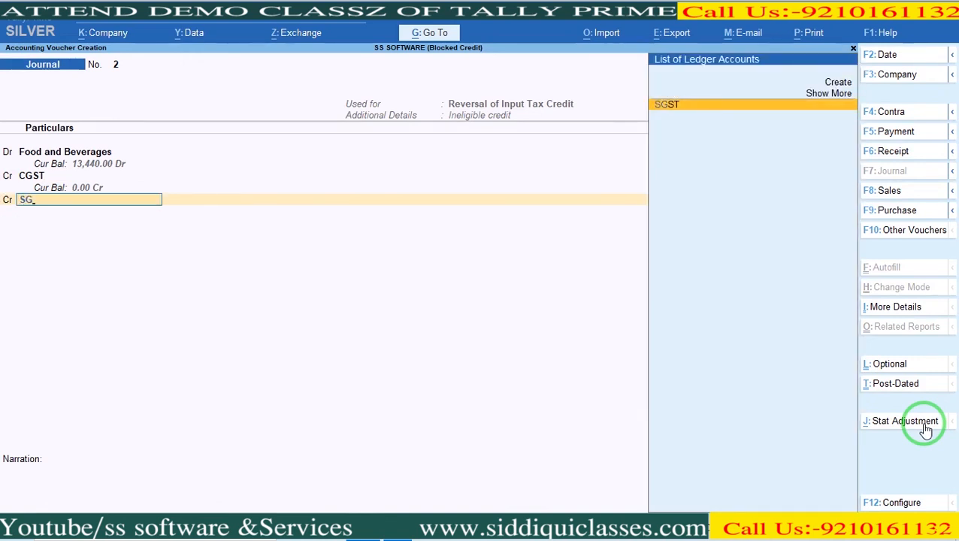
pyautogui.press('Return')
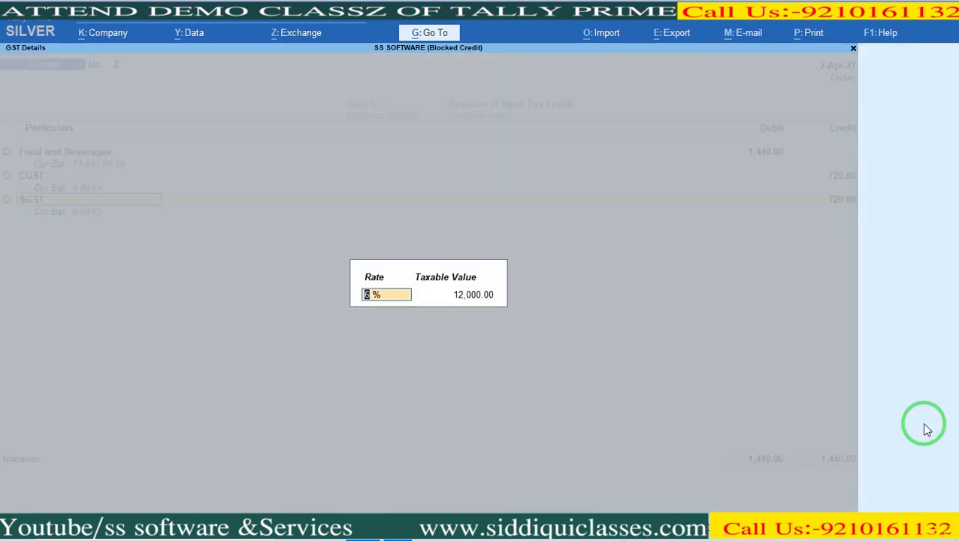
pyautogui.press('Return')
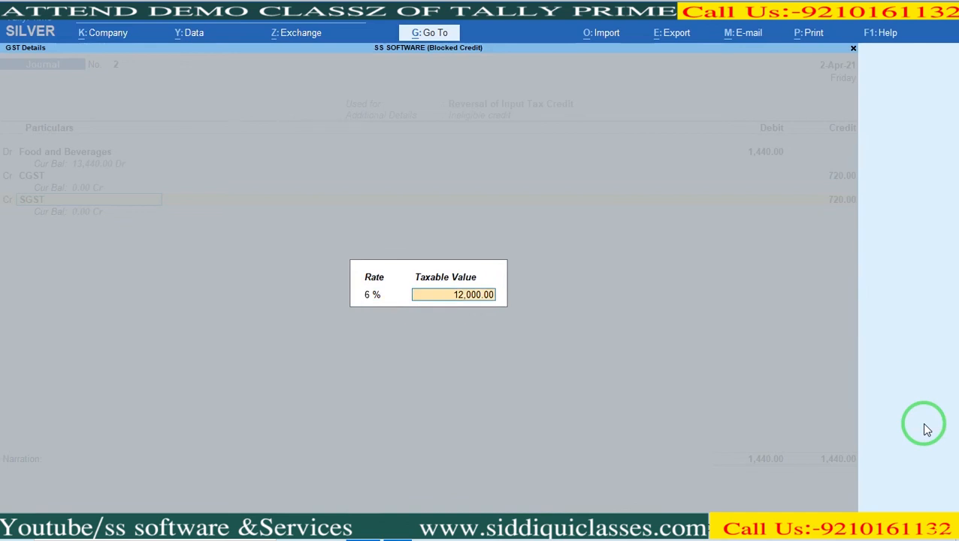
pyautogui.press('Return')
pyautogui.press('Return')
pyautogui.press('Return')
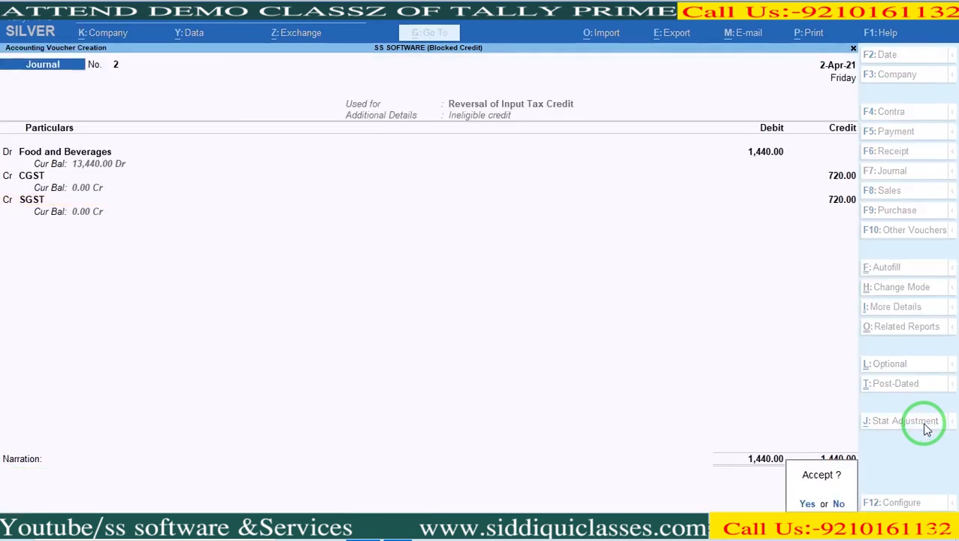
pyautogui.press('Return')
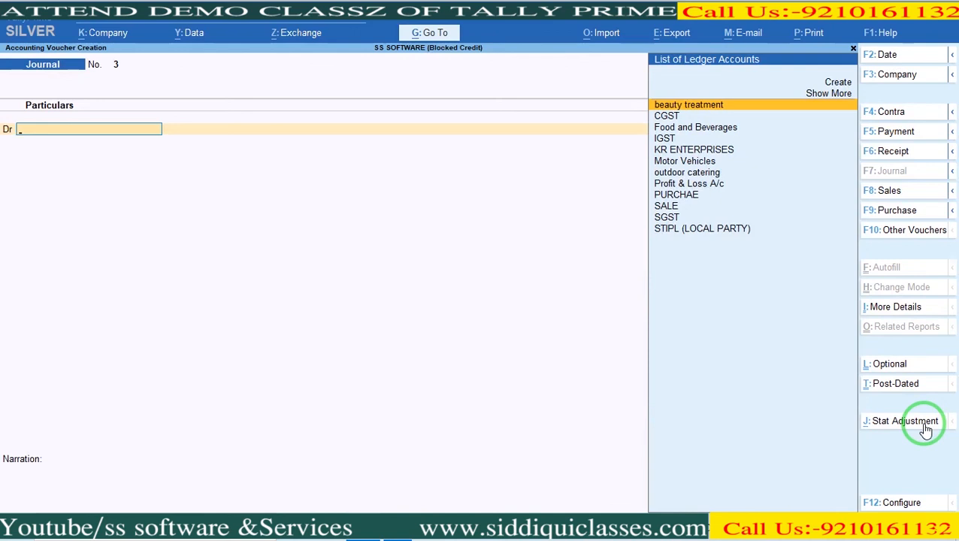
pyautogui.press('Escape')
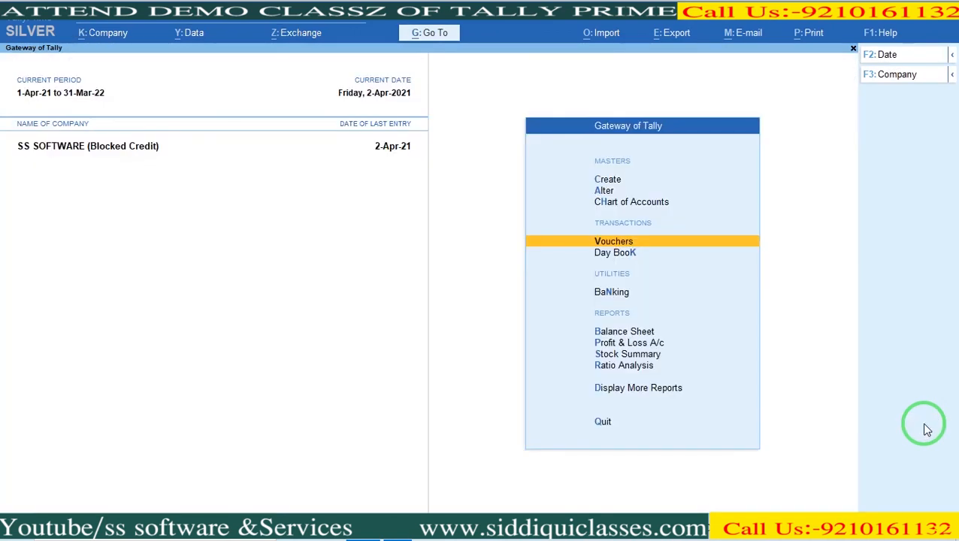
# - Open the Balance Sheet and check the Duties & Taxes balance in the Current Liabilities group summary
pyautogui.press('Down')
pyautogui.press('Down')
pyautogui.press('Down')
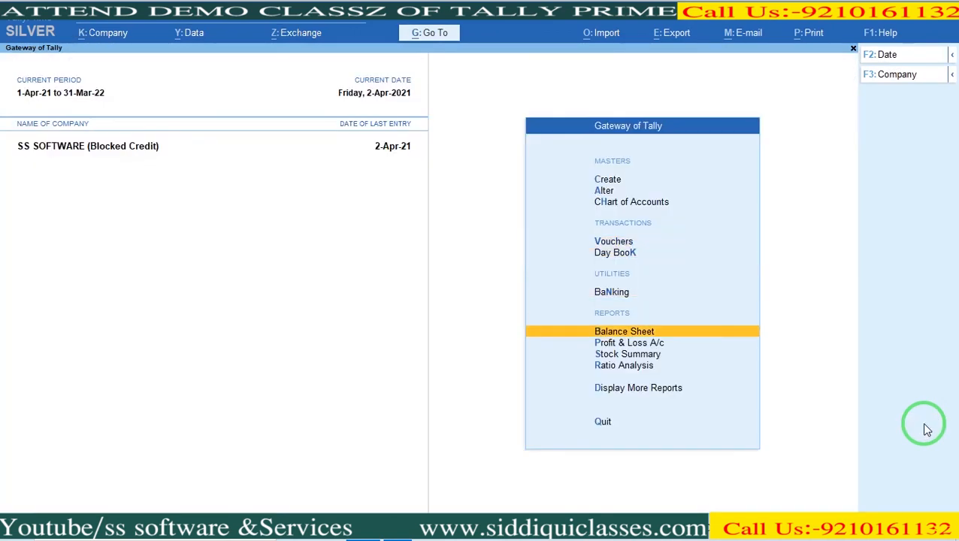
pyautogui.press('Return')
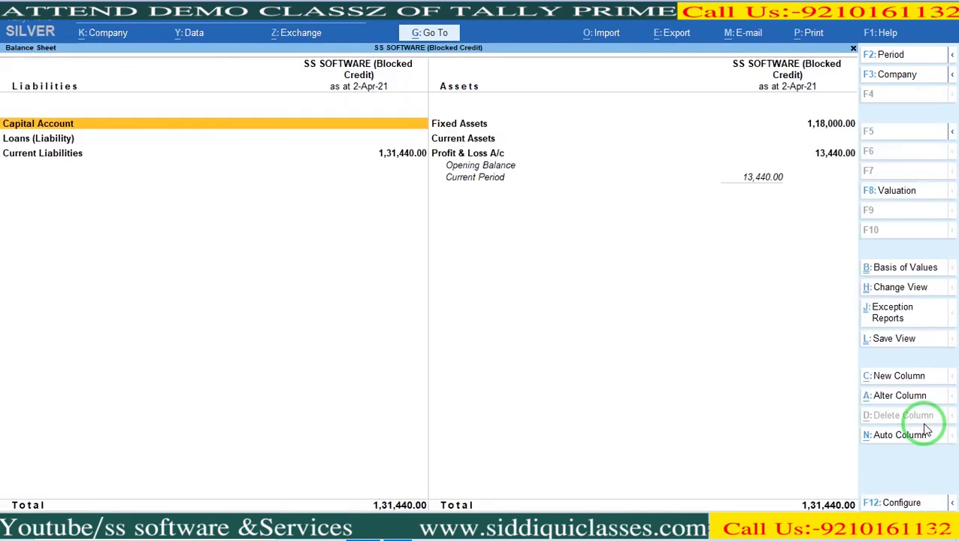
pyautogui.press('Down')
pyautogui.press('Down')
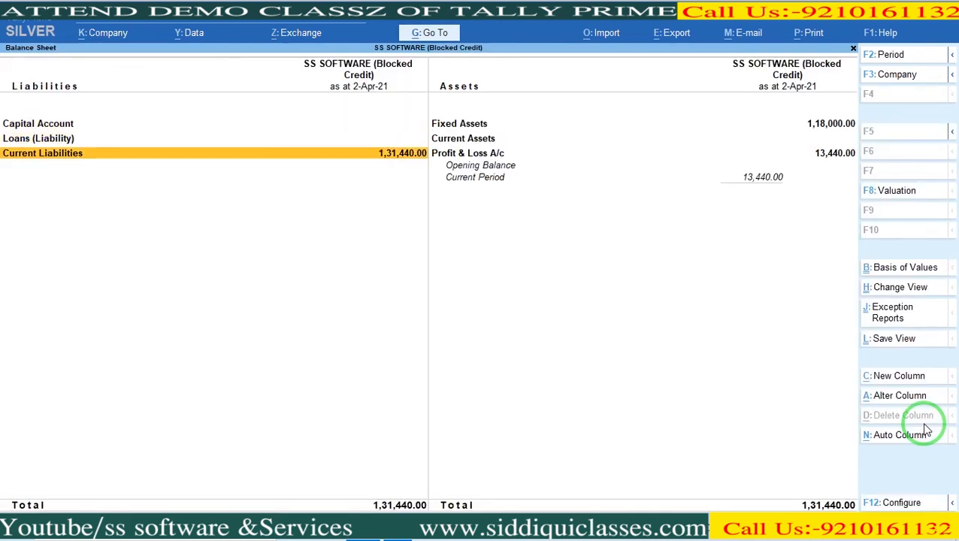
pyautogui.press('Return')
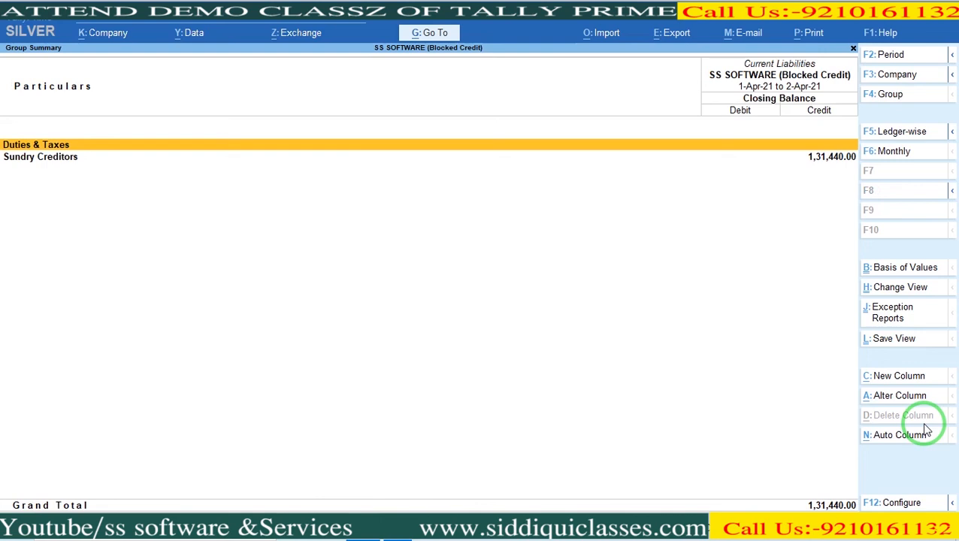
pyautogui.press('Escape')
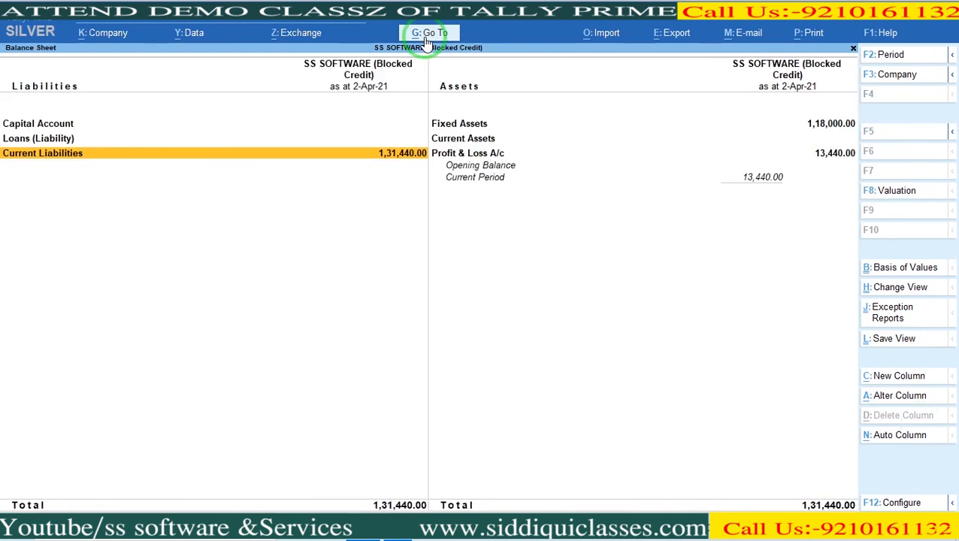
# - Drill down from the Balance Sheet into the Profit & Loss A/c and examine the ledgers under Indirect Expenses
pyautogui.press('Right')
pyautogui.press('Return')
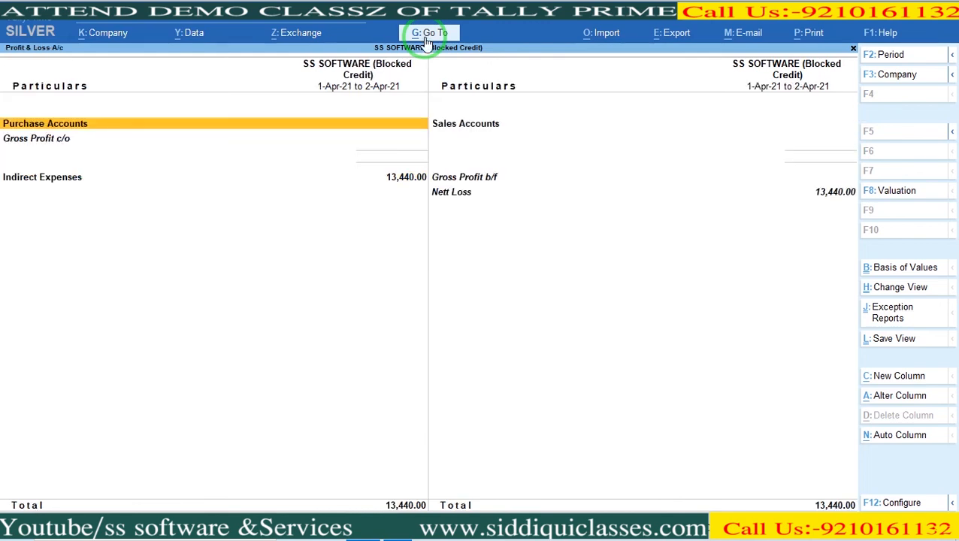
pyautogui.press('Down')
pyautogui.press('Down')
pyautogui.press('Return')
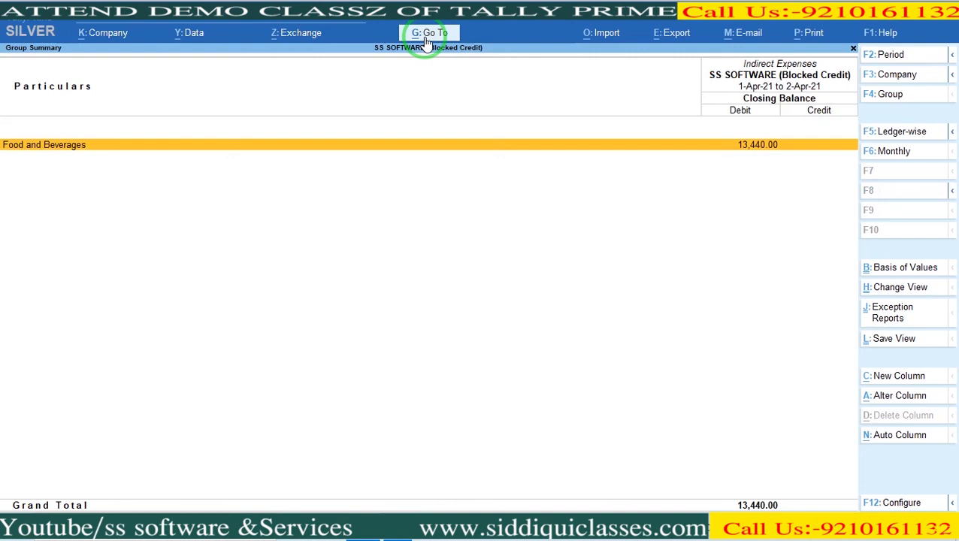
pyautogui.press('Escape')
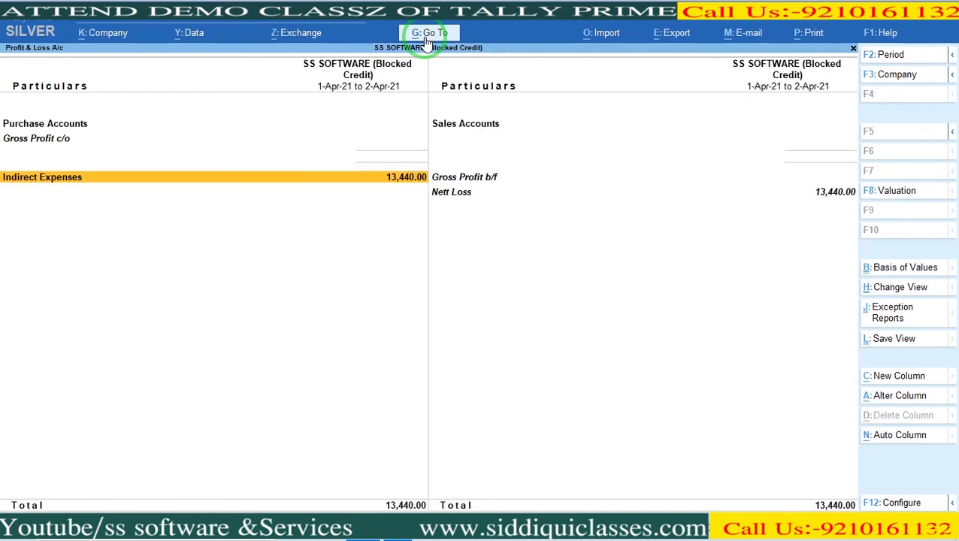
pyautogui.press('Escape')
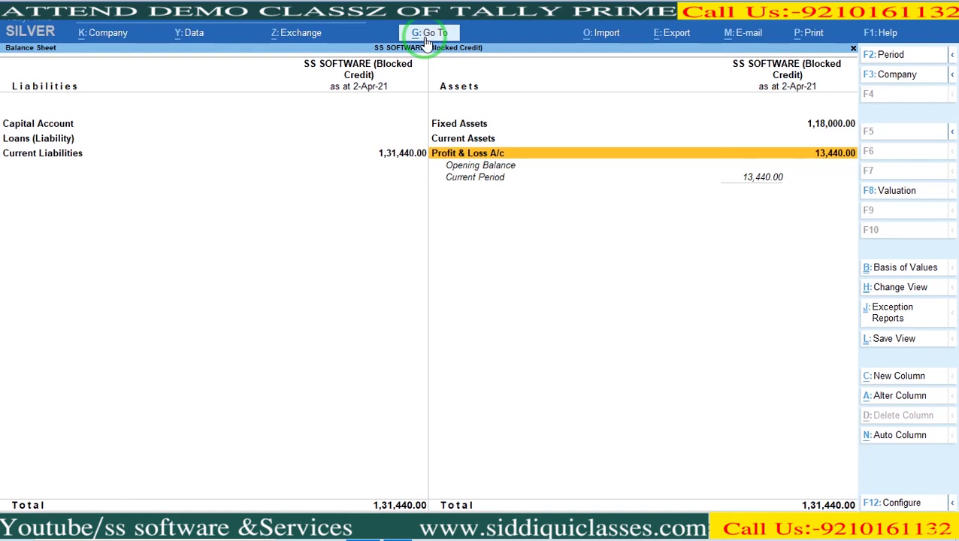
# - Examine the Motor Vehicles balance under Fixed Assets, then close the Balance Sheet and show the Windows desktop
pyautogui.press('Up')
pyautogui.press('Up')
pyautogui.press('Return')
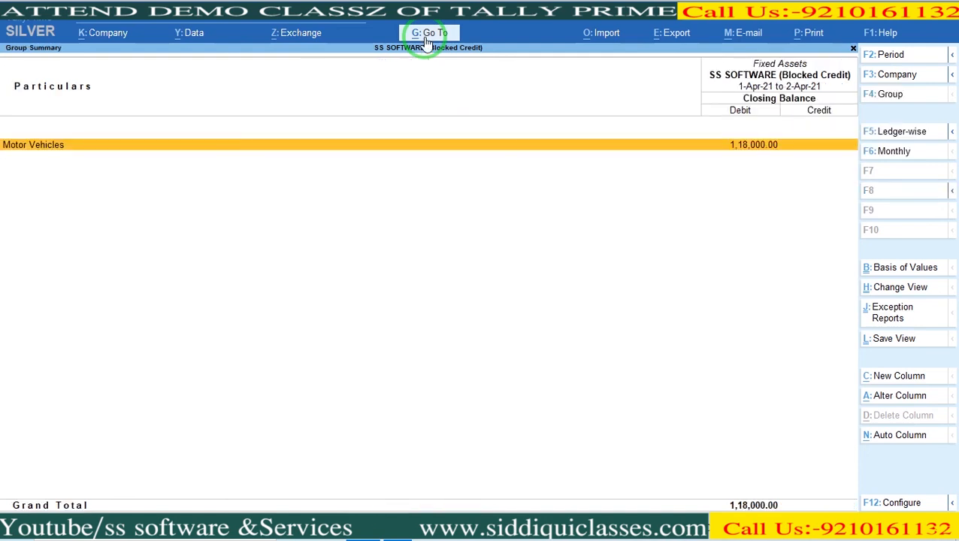
pyautogui.press('Escape')
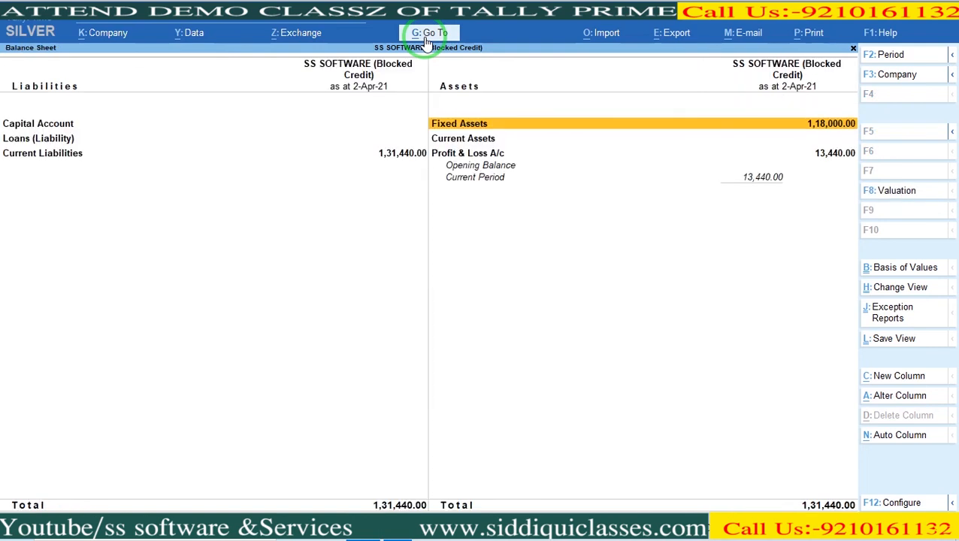
pyautogui.press('Escape')
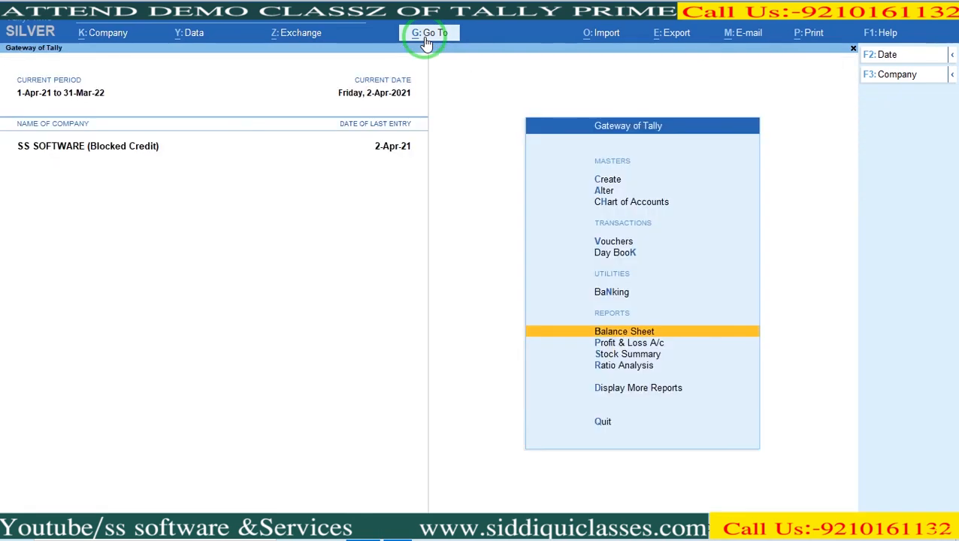
pyautogui.press('super+d')
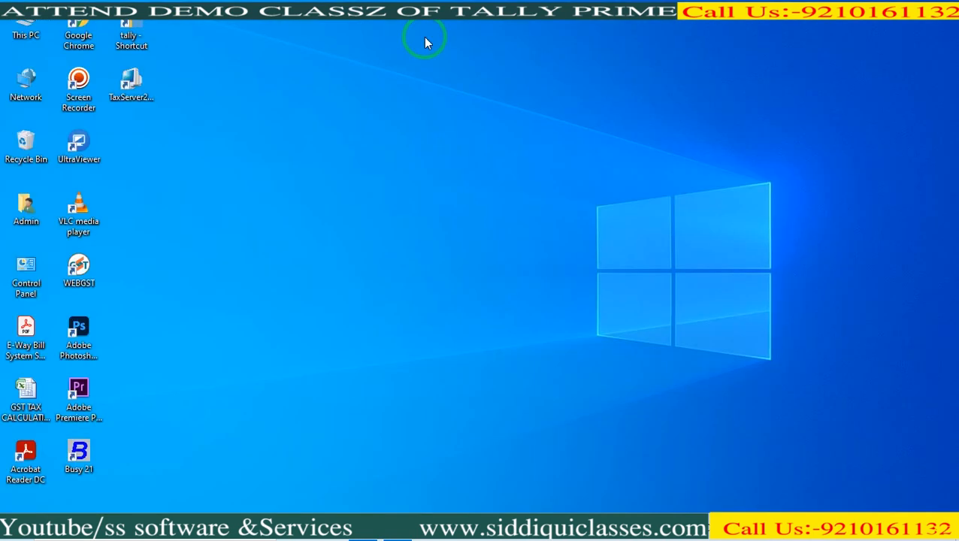